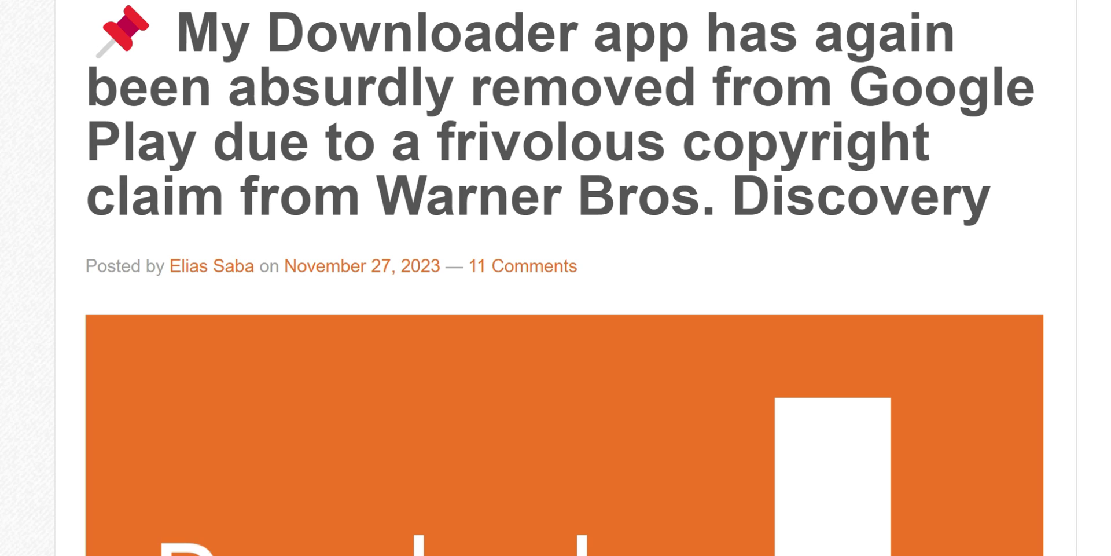
# Read the article about the Downloader app's removal from Google Play.
pyautogui.scroll(-10, 557, 279)
pyautogui.scroll(-4, 565, 279)
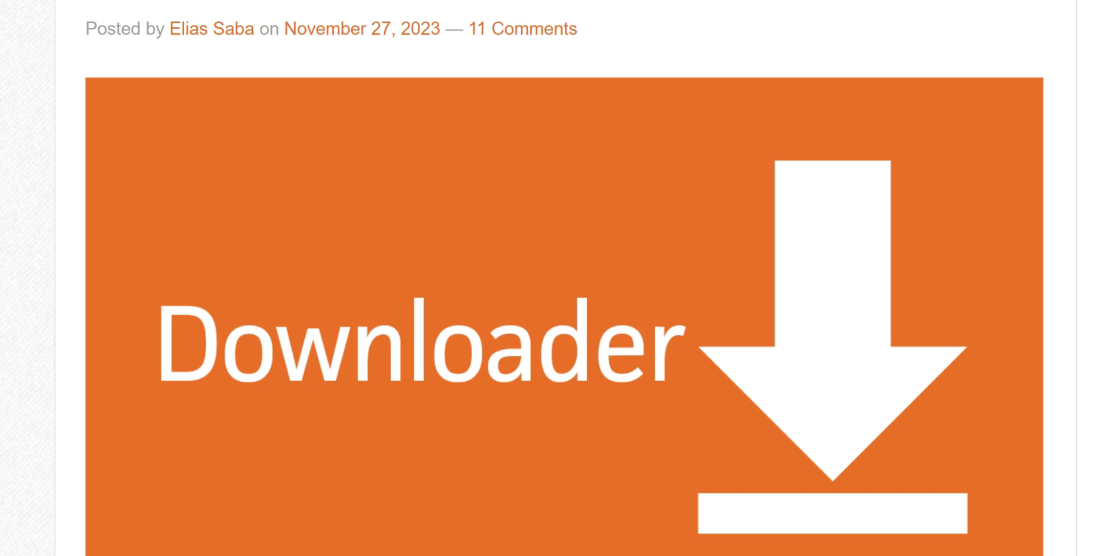
pyautogui.scroll(-8, 556, 277)
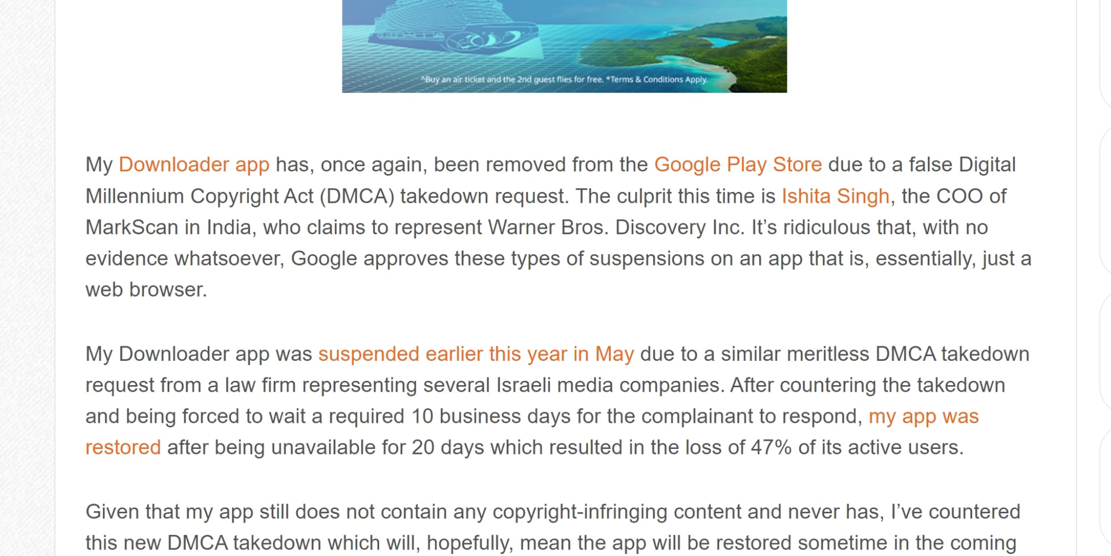
pyautogui.scroll(10, 653, 405)
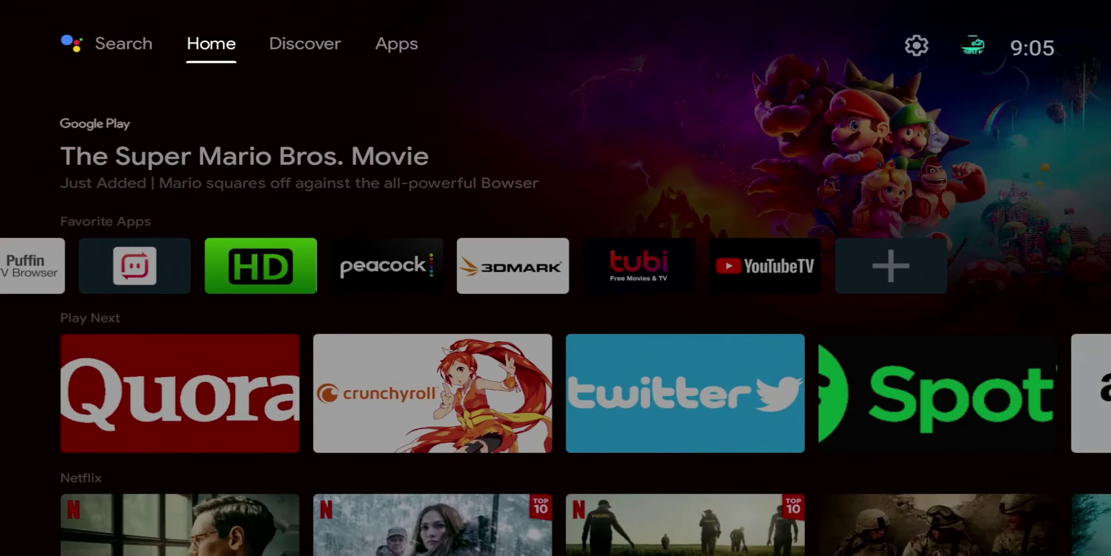
# Open the Google Play Store from the installed apps and return to its main page.
pyautogui.press('Right')
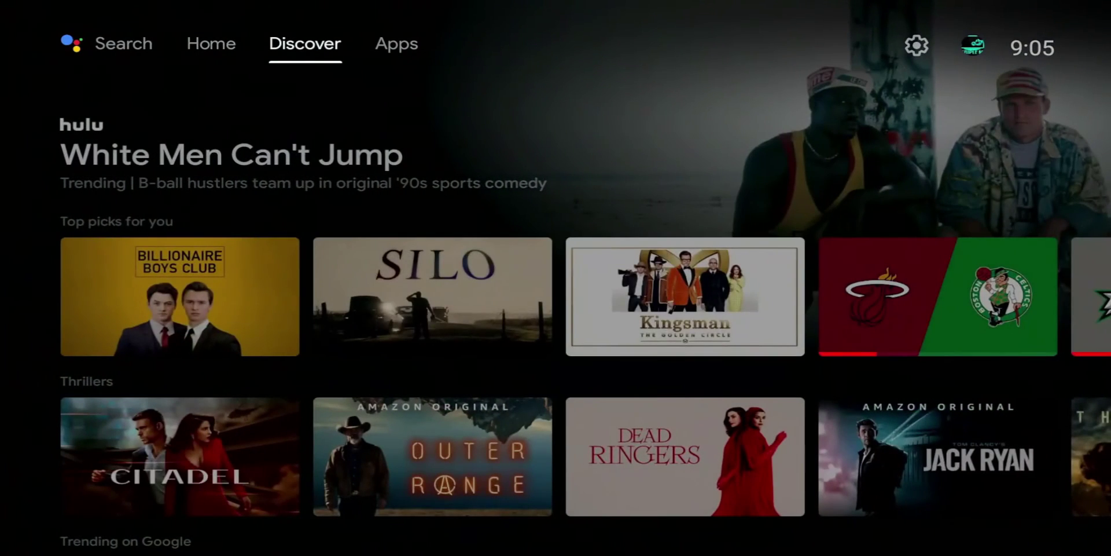
pyautogui.press('Right')
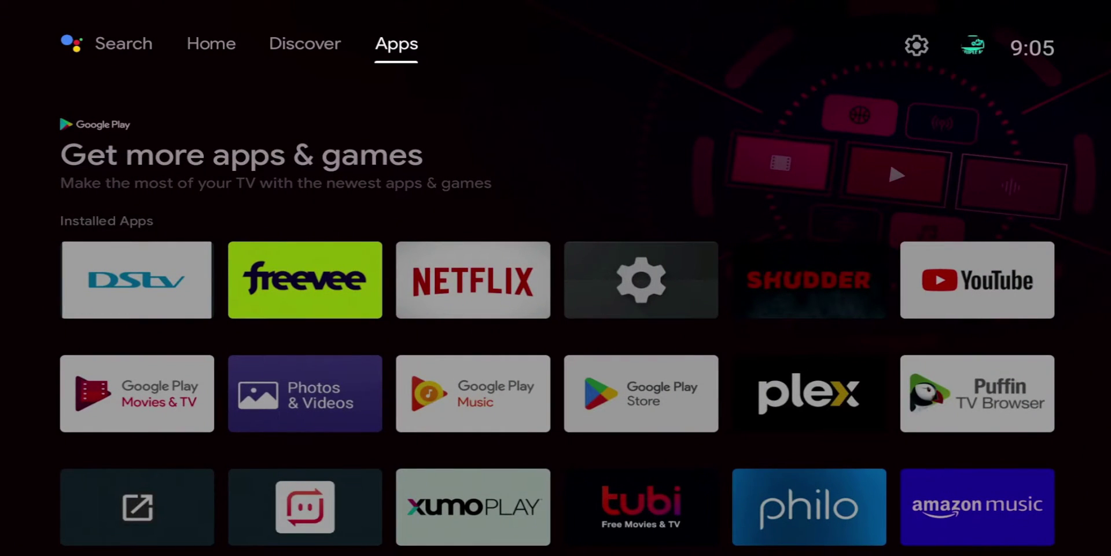
pyautogui.press('Down')
pyautogui.press('Up')
pyautogui.press('Down')
pyautogui.press('Return')
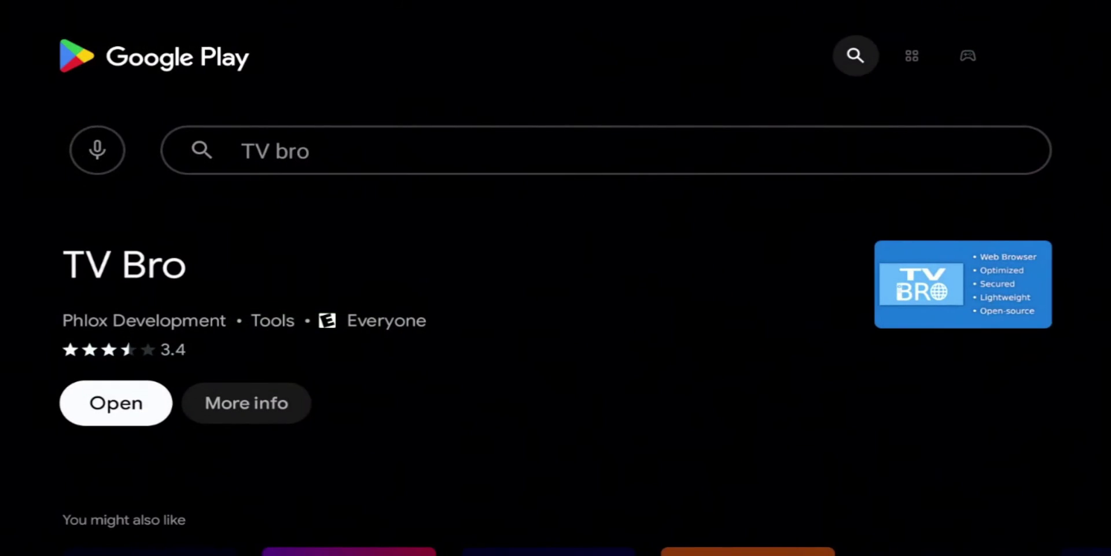
pyautogui.press('Escape')
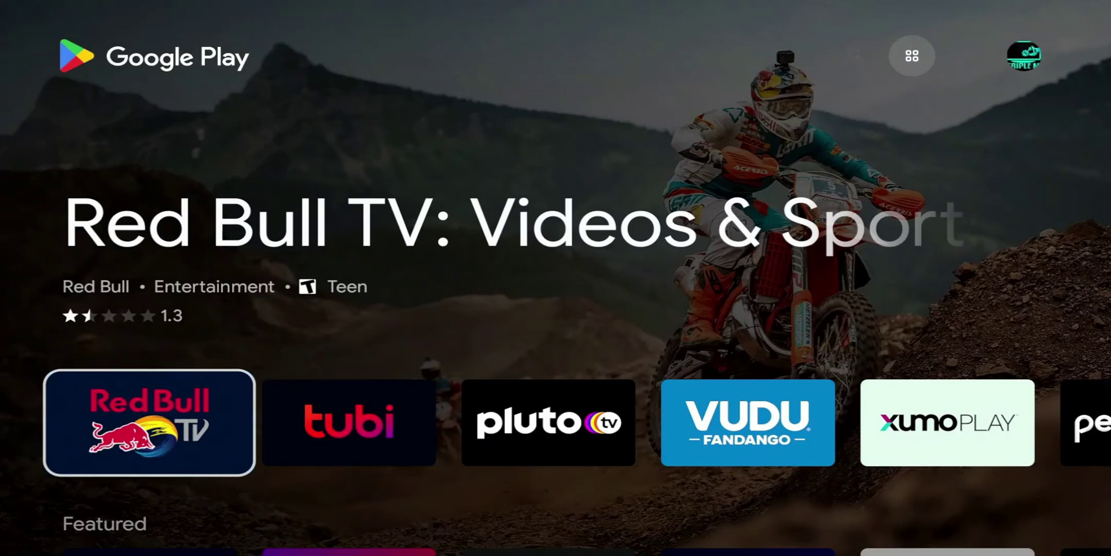
# Search Google Play for "downloader" using voice input and go to the results.
pyautogui.press('Up')
pyautogui.press('Left')
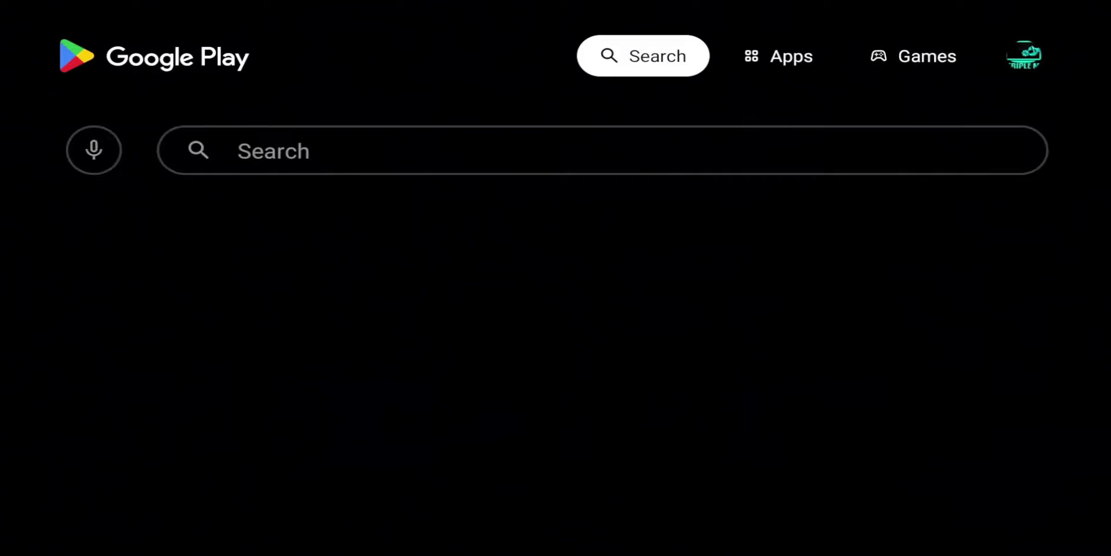
pyautogui.press('Down')
pyautogui.press('Right')
pyautogui.press('Return')
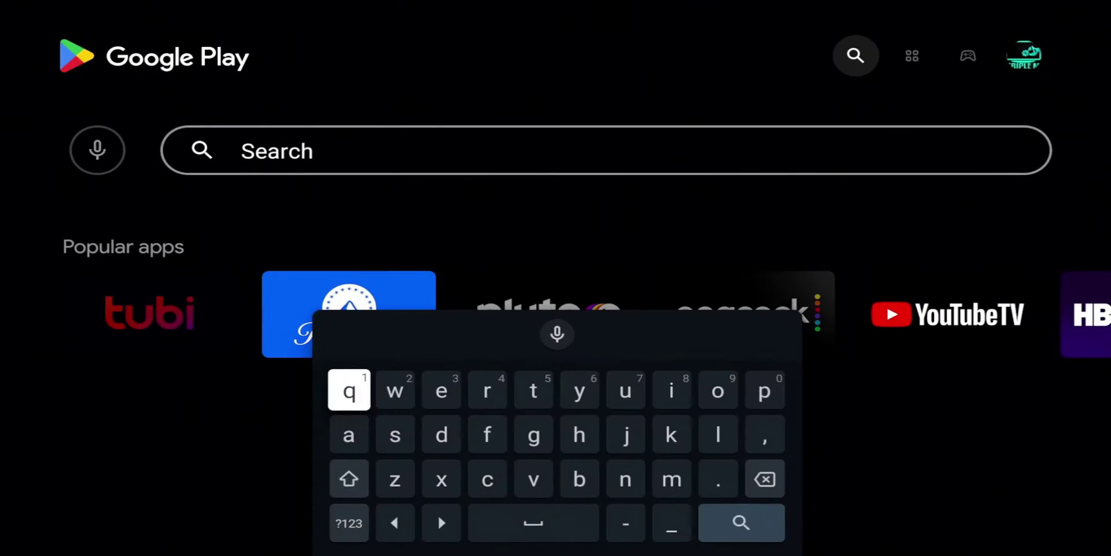
pyautogui.press('Left')
pyautogui.press('Left')
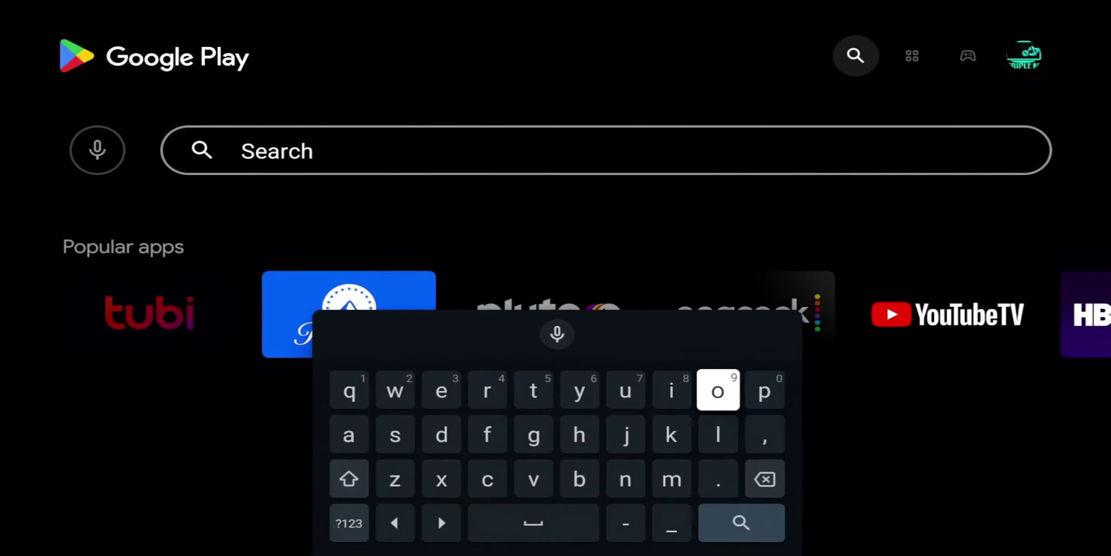
pyautogui.press('Up')
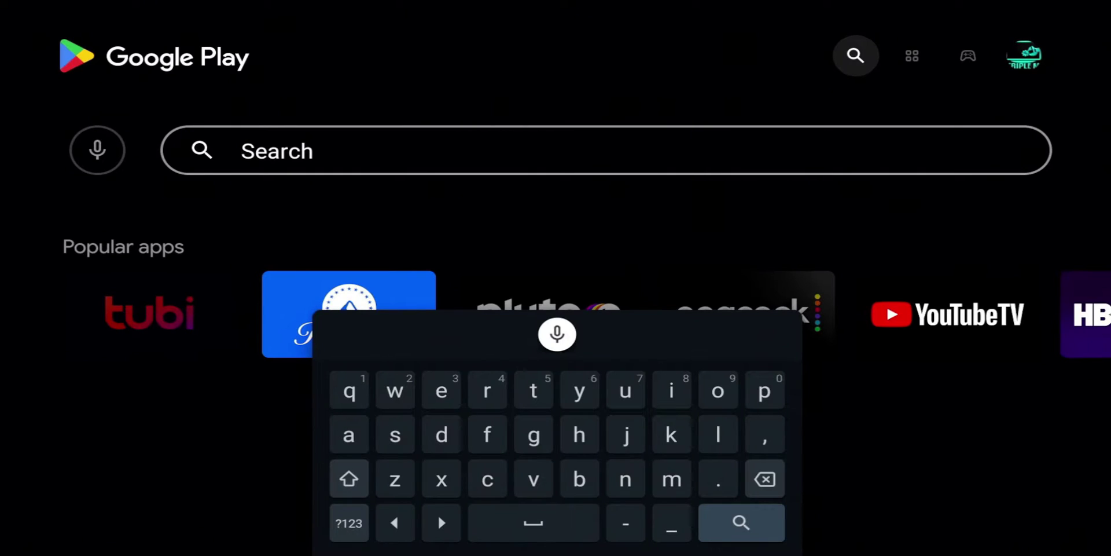
pyautogui.press('Return')
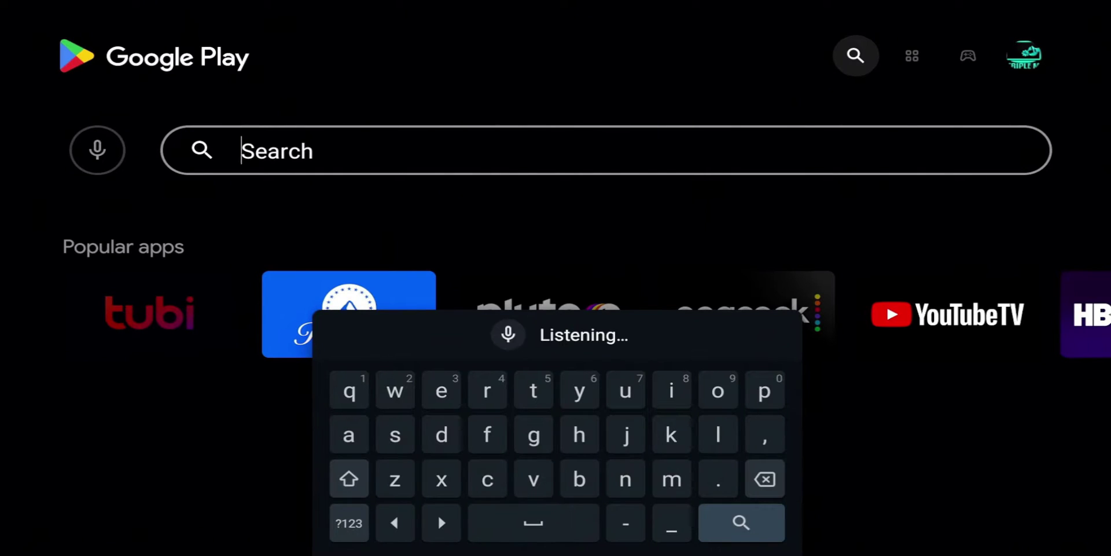
pyautogui.press('Down')
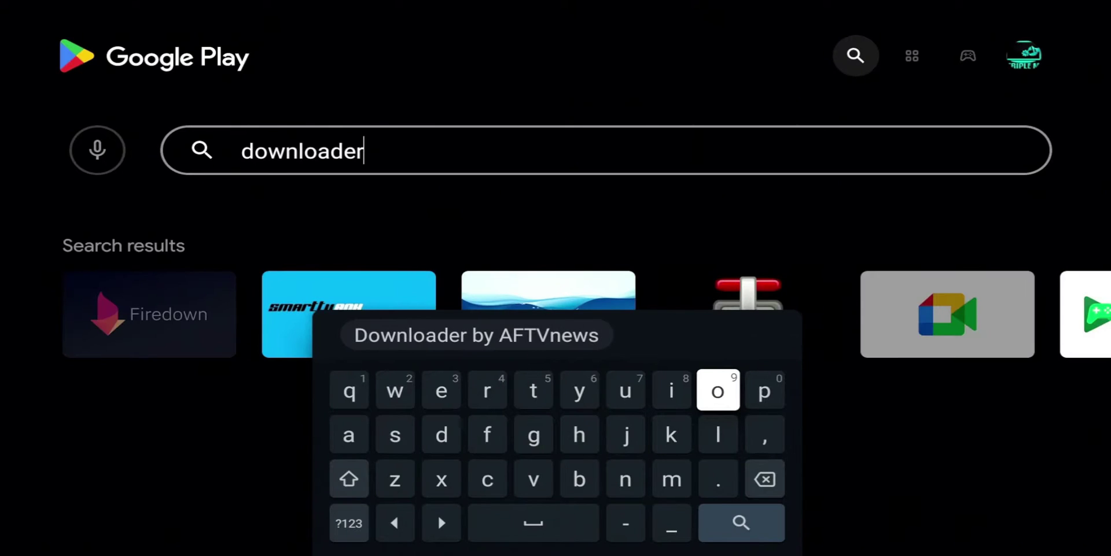
pyautogui.press('Escape')
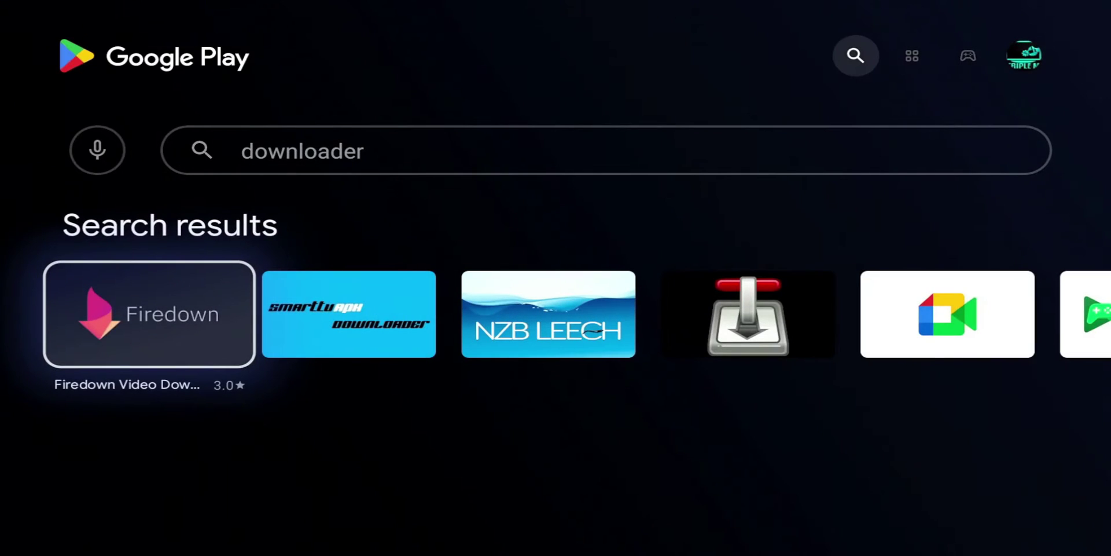
# Look through the row of search results for the Downloader app.
pyautogui.press('Right')
pyautogui.press('Right')
pyautogui.press('Right')
pyautogui.press('Right')
pyautogui.press('Right')
pyautogui.press('Right')
pyautogui.press('Right')
pyautogui.press('Right')
pyautogui.press('Right')
pyautogui.press('Right')
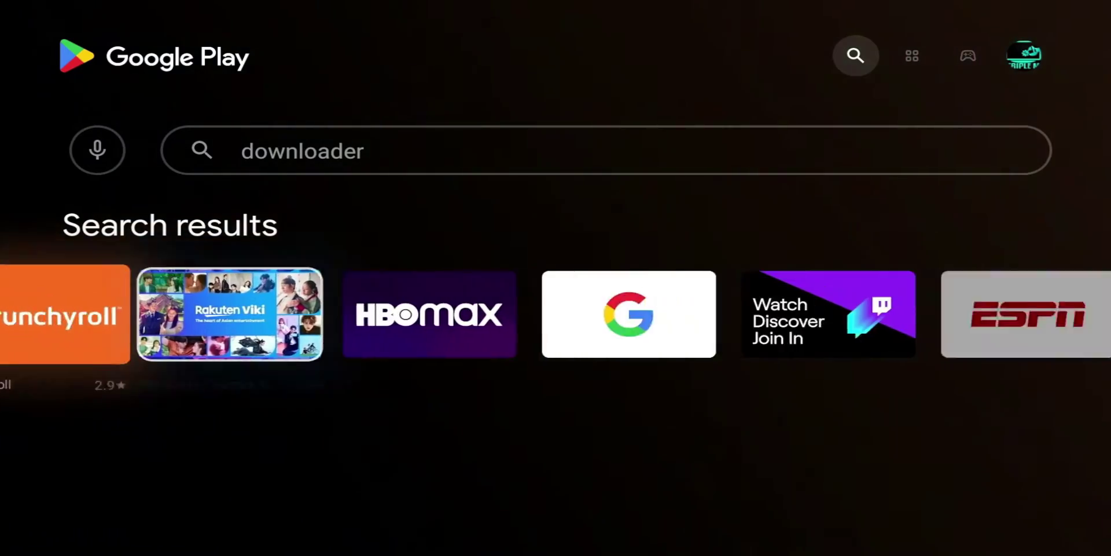
pyautogui.press('Right')
pyautogui.press('Right')
pyautogui.press('Right')
pyautogui.press('Right')
pyautogui.press('Right')
pyautogui.press('Right')
pyautogui.press('Right')
pyautogui.press('Right')
pyautogui.press('Right')
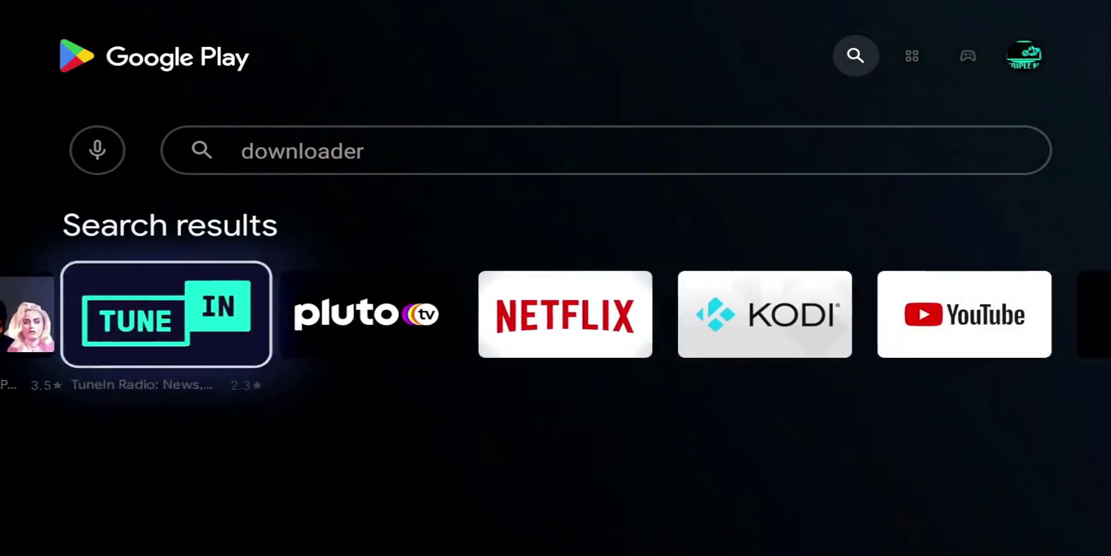
pyautogui.press('Right')
pyautogui.press('Right')
pyautogui.press('Right')
pyautogui.press('Right')
pyautogui.press('Right')
pyautogui.press('Right')
pyautogui.press('Right')
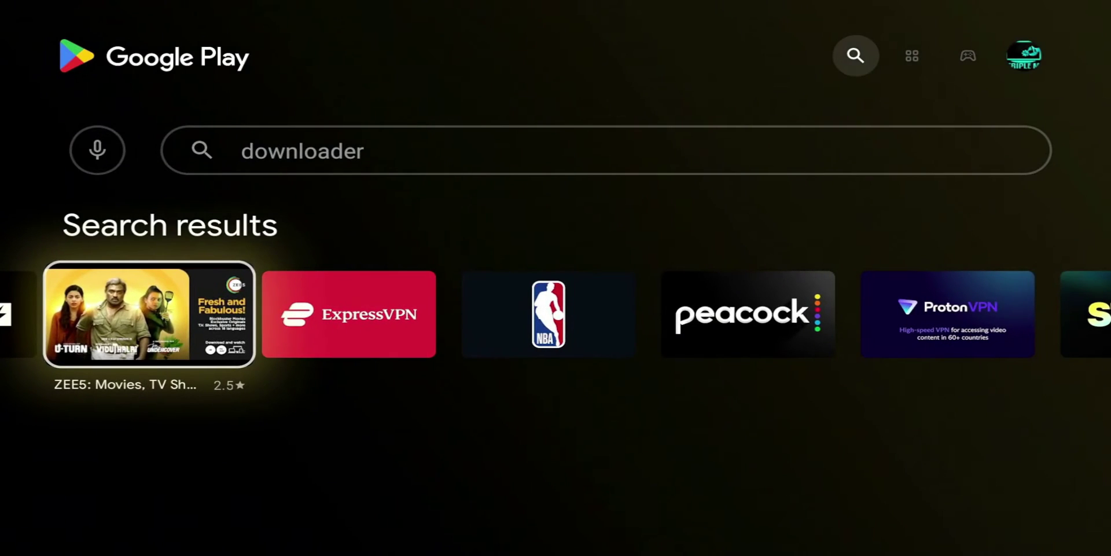
pyautogui.press('Right')
pyautogui.press('Left')
pyautogui.press('Left')
pyautogui.press('Left')
pyautogui.press('Left')
pyautogui.press('Left')
pyautogui.press('Left')
pyautogui.press('Left')
pyautogui.press('Left')
pyautogui.press('Left')
pyautogui.press('Left')
pyautogui.press('Left')
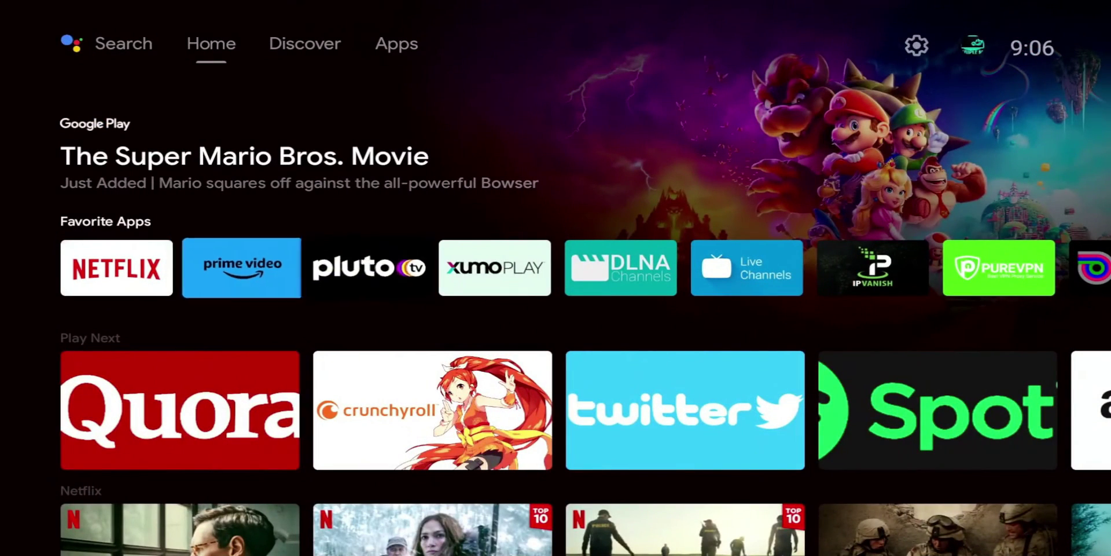
# Open the Google Play Store again from the home screen's installed apps.
pyautogui.press('Up')
pyautogui.press('Up')
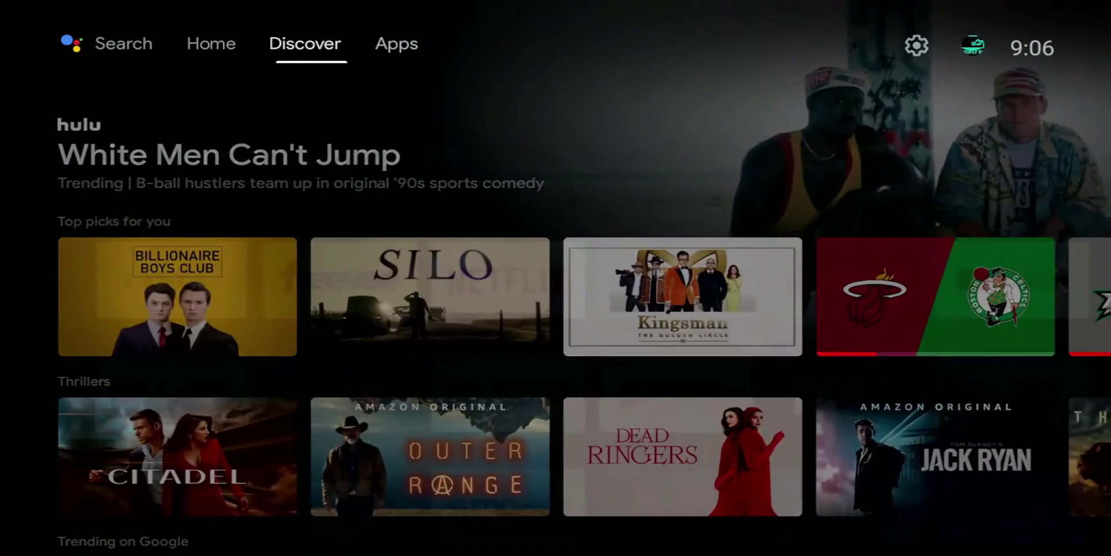
pyautogui.press('Right')
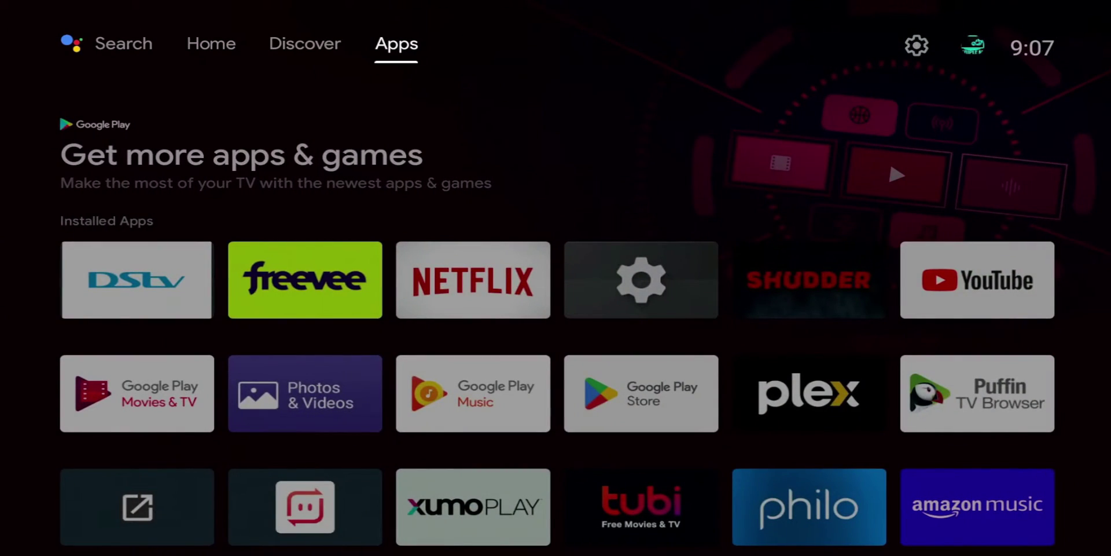
pyautogui.press('Down')
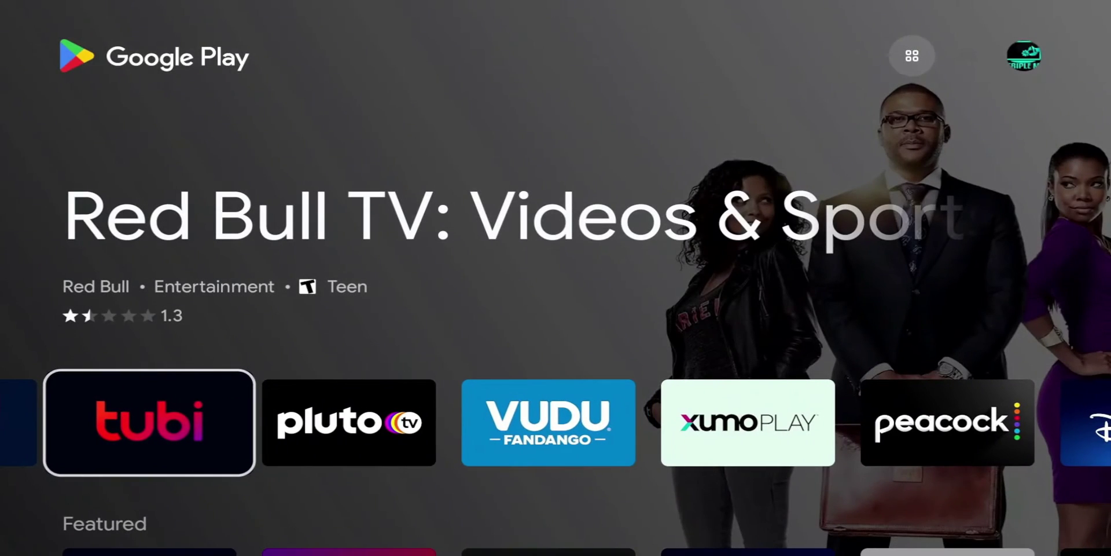
# Search Google Play for "TV bro" using voice input, view the TV Bro app page, and leave the store.
pyautogui.press('Up')
pyautogui.press('Left')
pyautogui.press('Down')
pyautogui.press('Return')
pyautogui.press('Up')
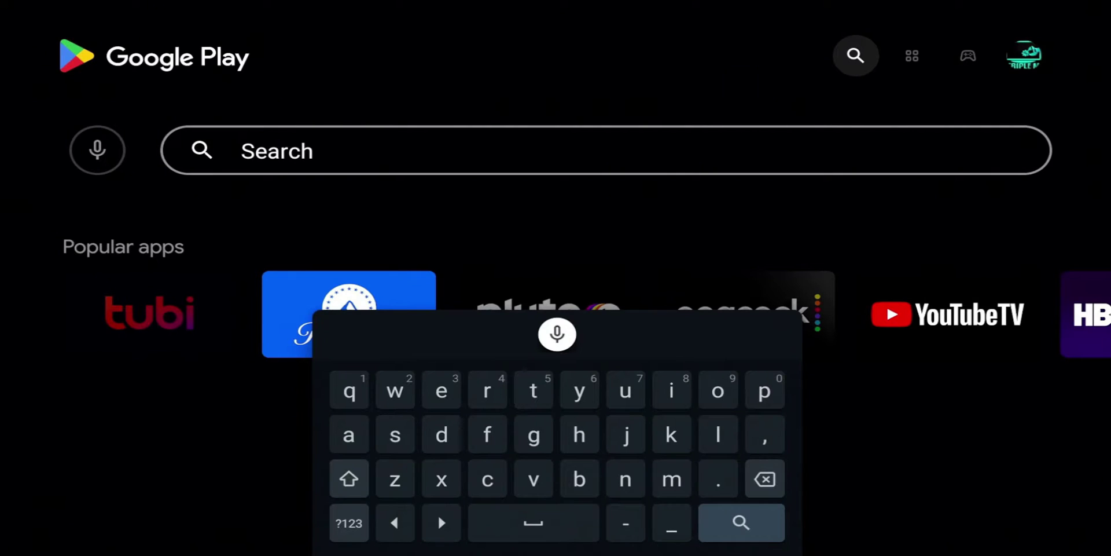
pyautogui.press('Return')
pyautogui.press('Down')
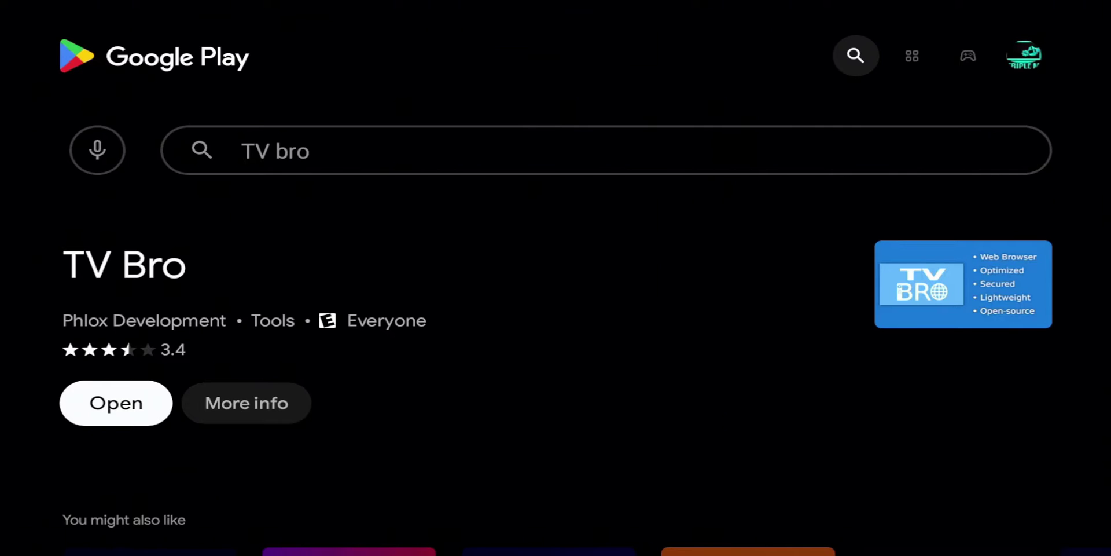
pyautogui.press('Escape')
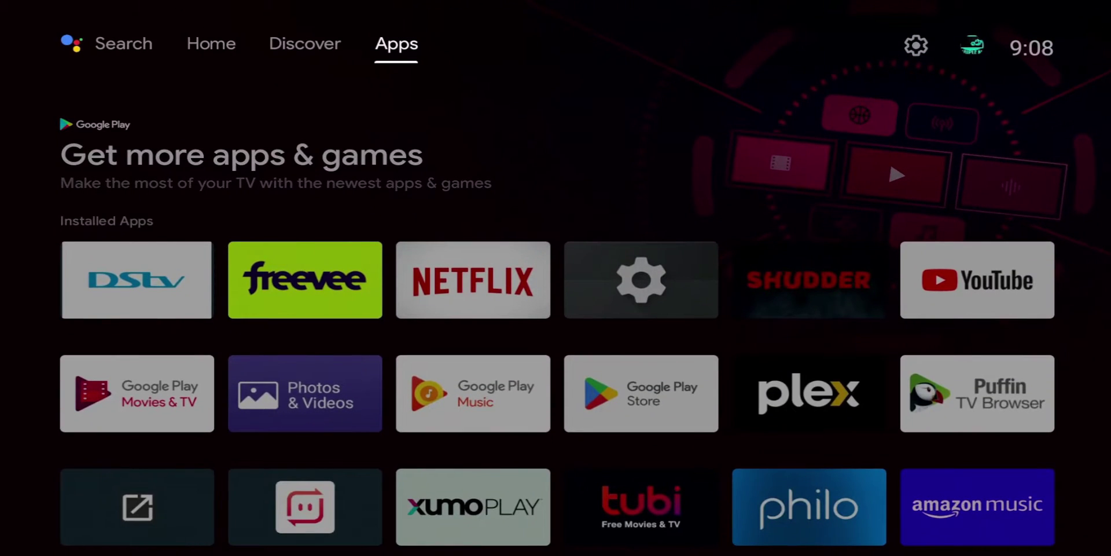
# Open the device settings and go to the Apps section.
pyautogui.press('Right')
pyautogui.press('Return')
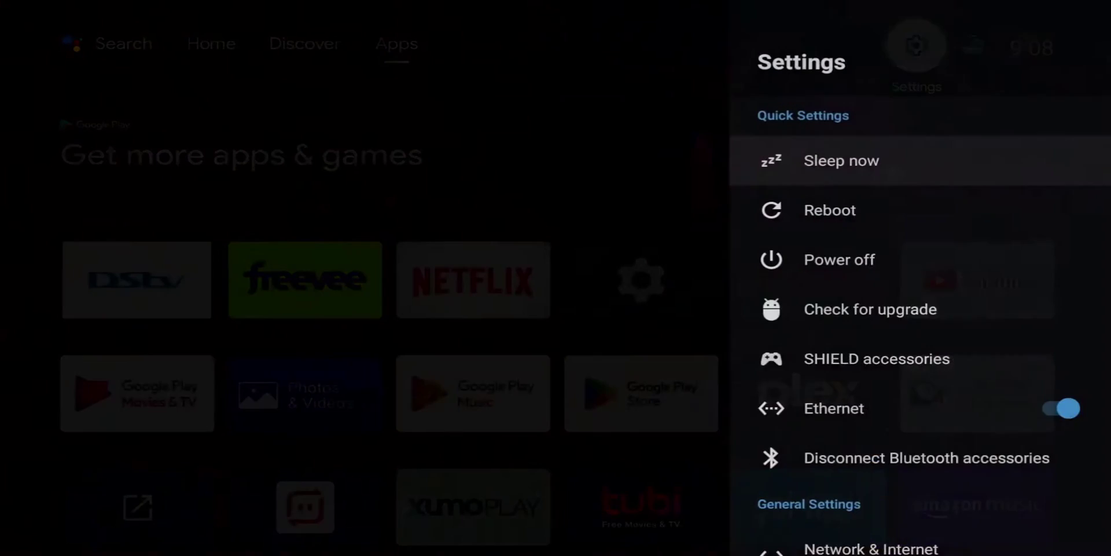
pyautogui.press('Down')
pyautogui.press('Down')
pyautogui.press('Down')
pyautogui.press('Down')
pyautogui.press('Down')
pyautogui.press('Down')
pyautogui.press('Down')
pyautogui.press('Down')
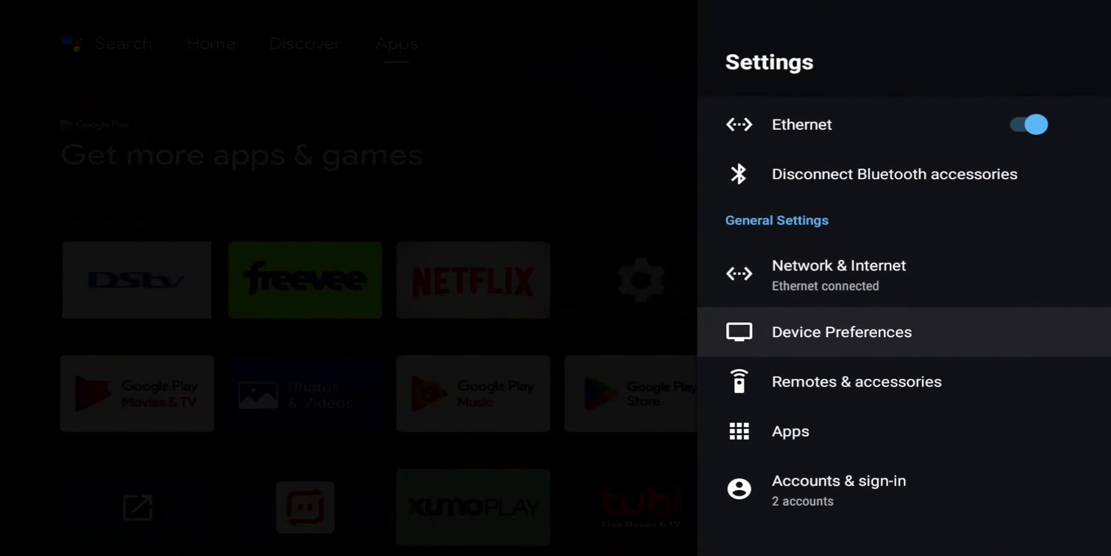
pyautogui.press('Down')
pyautogui.press('Down')
pyautogui.press('Return')
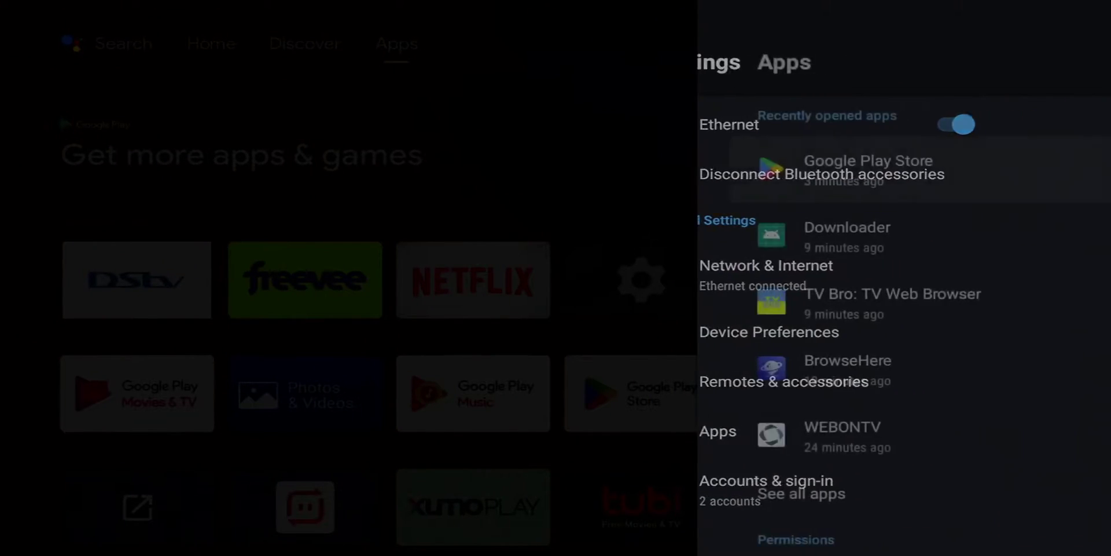
# Open Security & restrictions within the Apps settings.
pyautogui.press('Down')
pyautogui.press('Down')
pyautogui.press('Down')
pyautogui.press('Down')
pyautogui.press('Down')
pyautogui.press('Down')
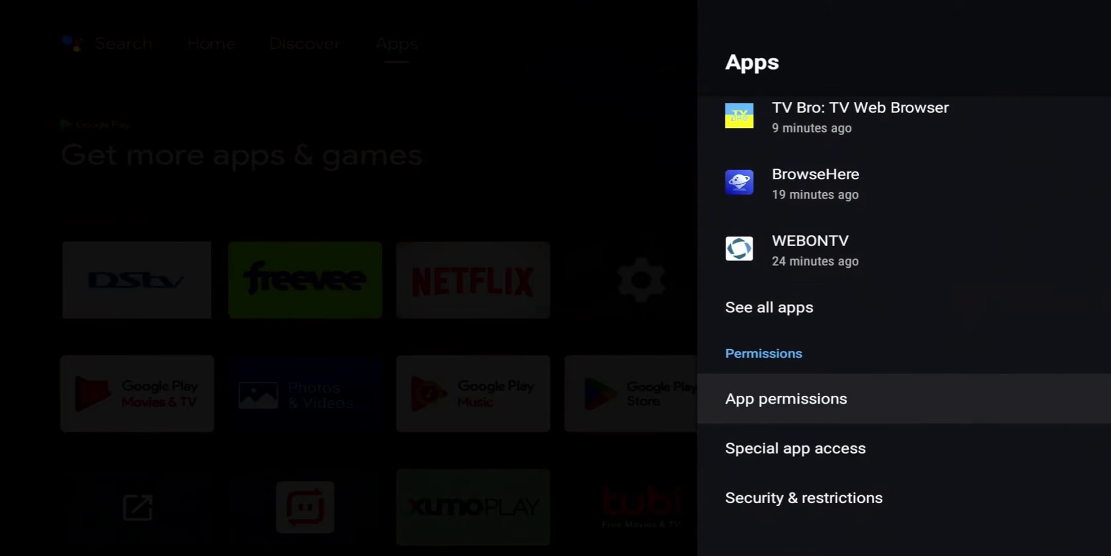
pyautogui.press('Down')
pyautogui.press('Down')
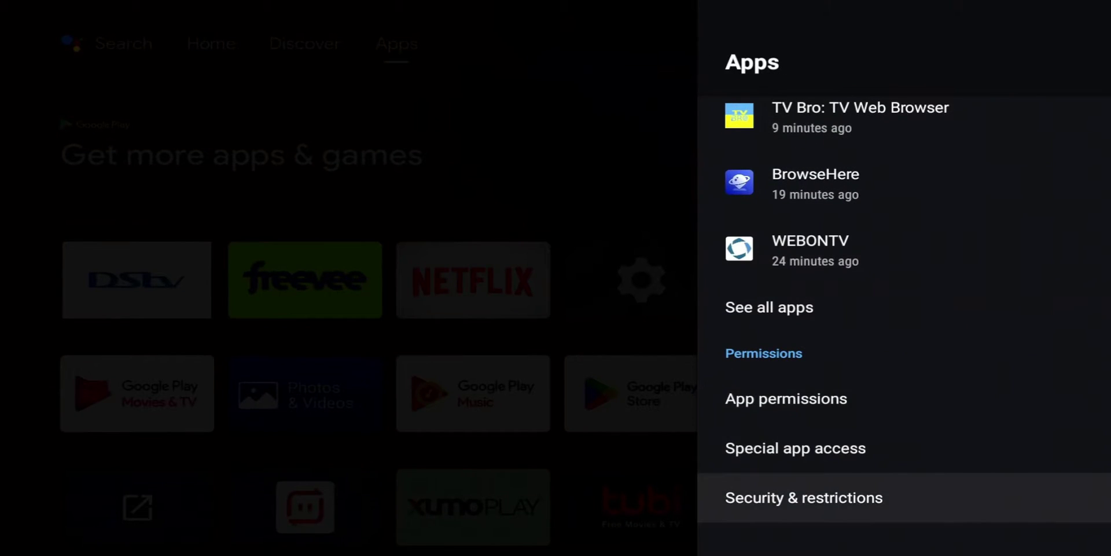
pyautogui.press('Return')
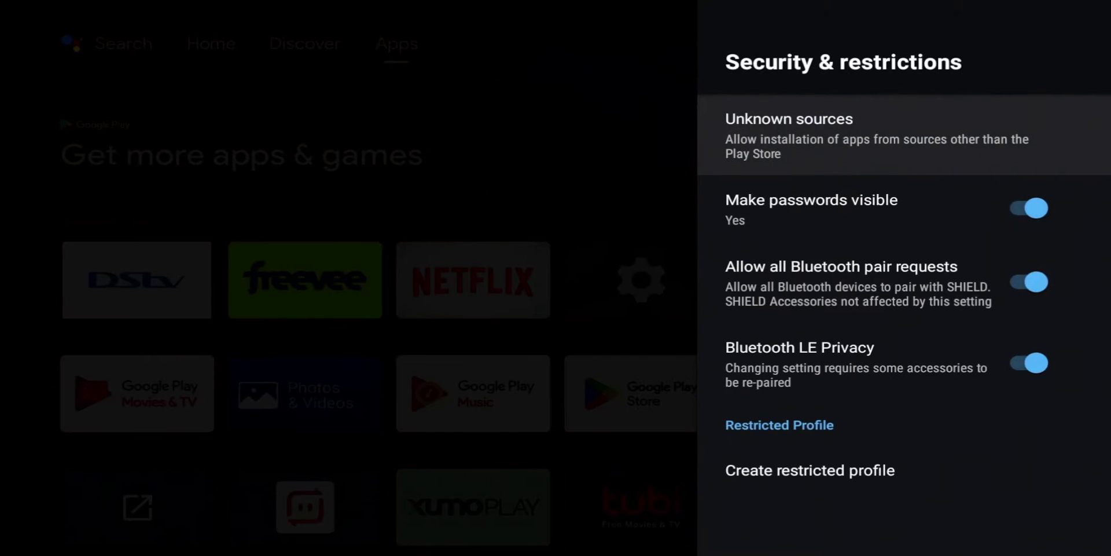
# Allow TV Bro: TV Web Browser to install apps from unknown sources and leave the list.
pyautogui.press('Return')
pyautogui.press('Up')
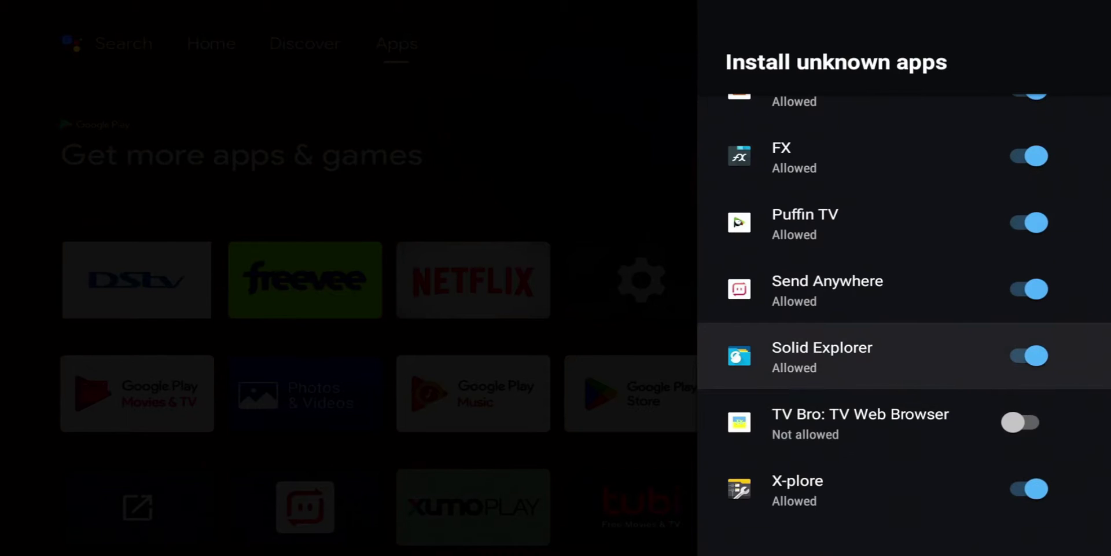
pyautogui.press('Down')
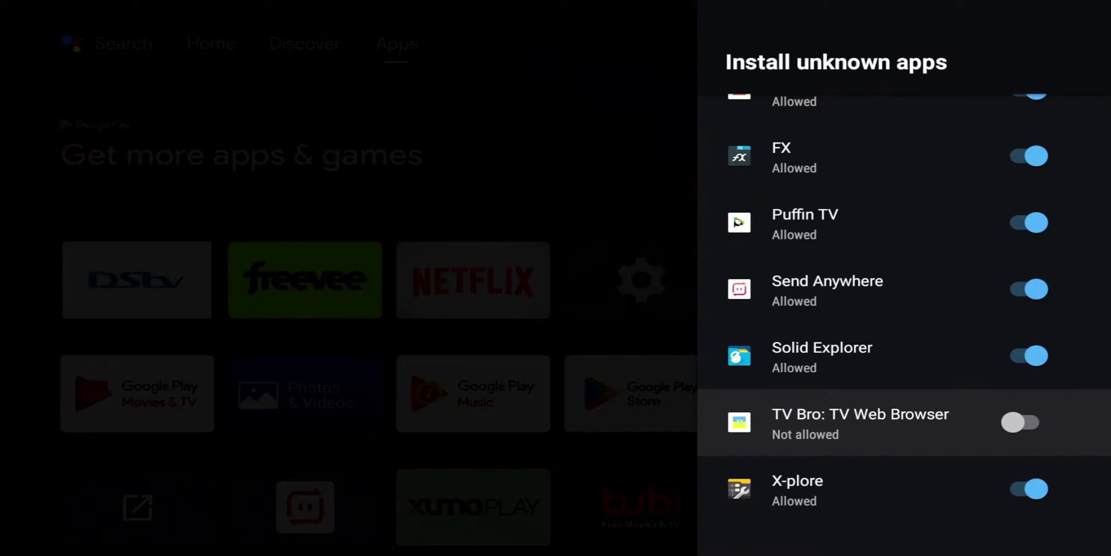
pyautogui.press('Return')
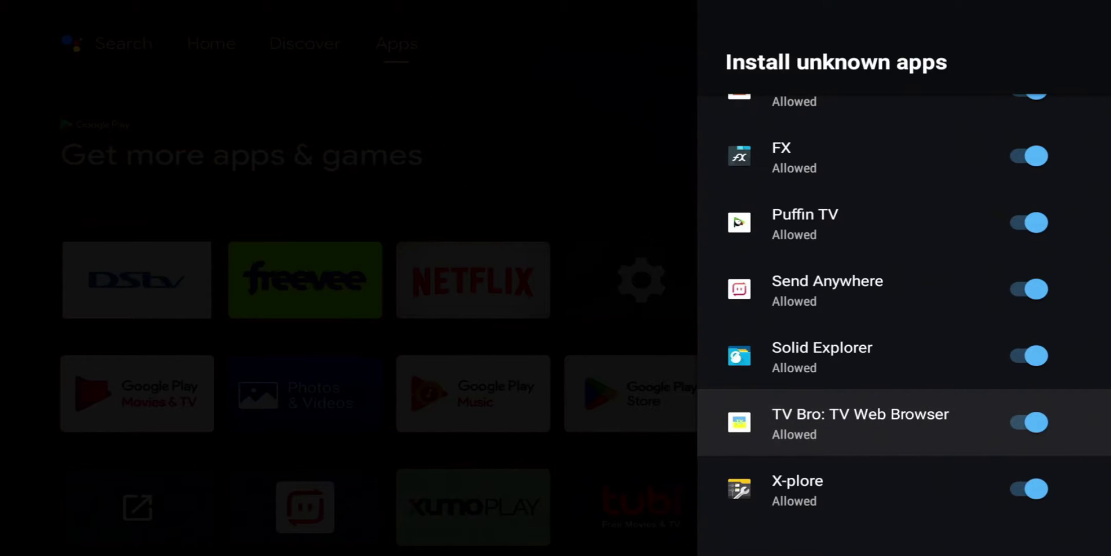
pyautogui.press('Escape')
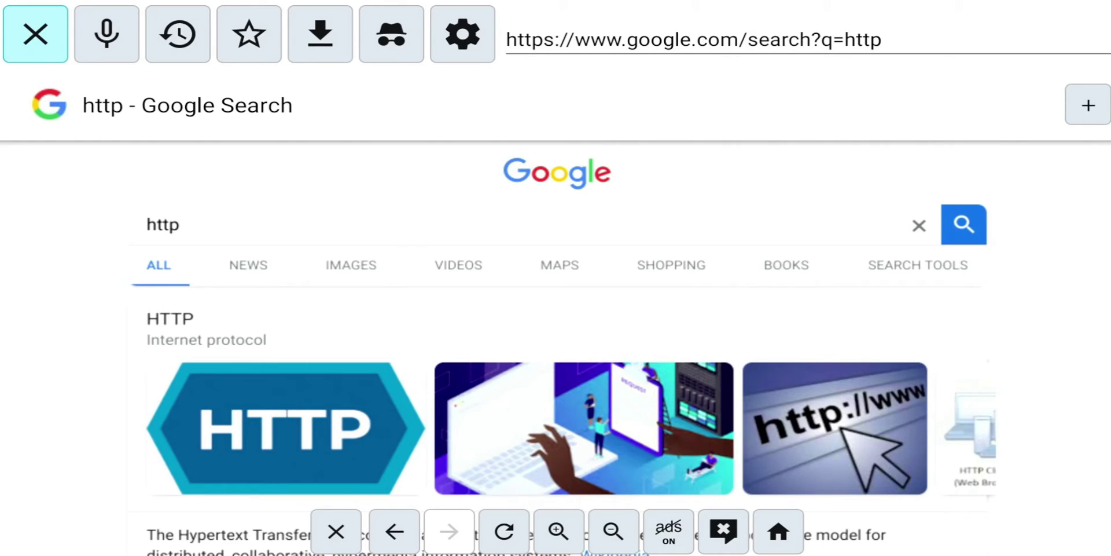
pyautogui.press('Right')
pyautogui.press('Right')
pyautogui.press('Left')
pyautogui.press('Right')
pyautogui.press('Right')
pyautogui.press('Right')
pyautogui.press('Right')
pyautogui.press('Right')
pyautogui.press('Right')
pyautogui.press('Return')
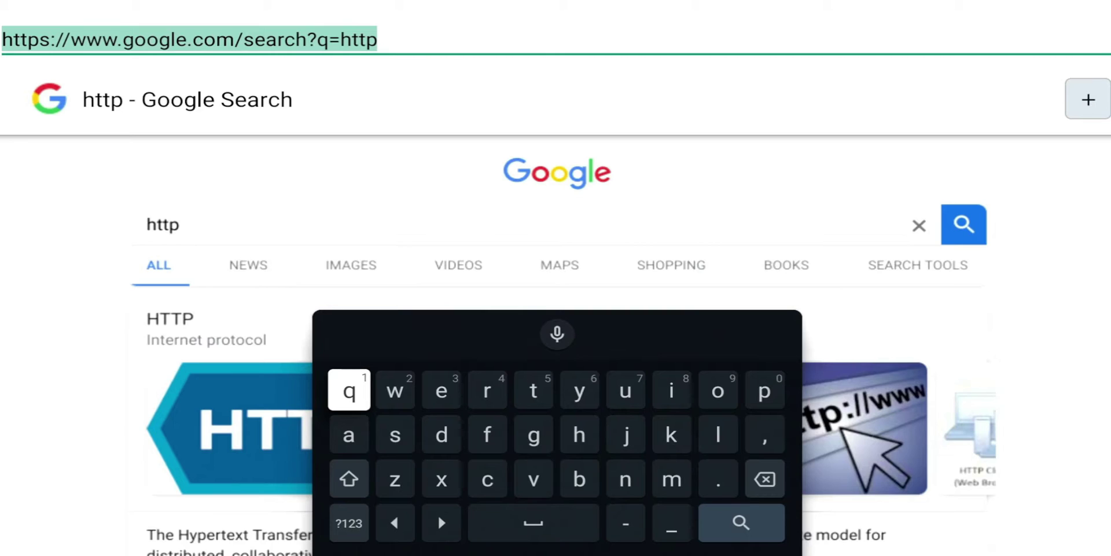
pyautogui.press('BackSpace')
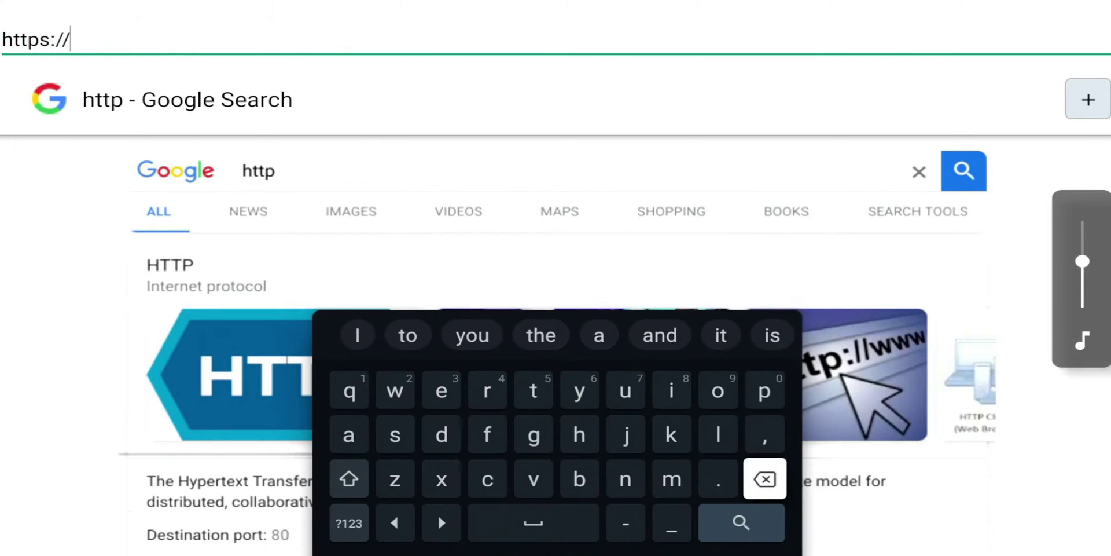
pyautogui.press('shift')
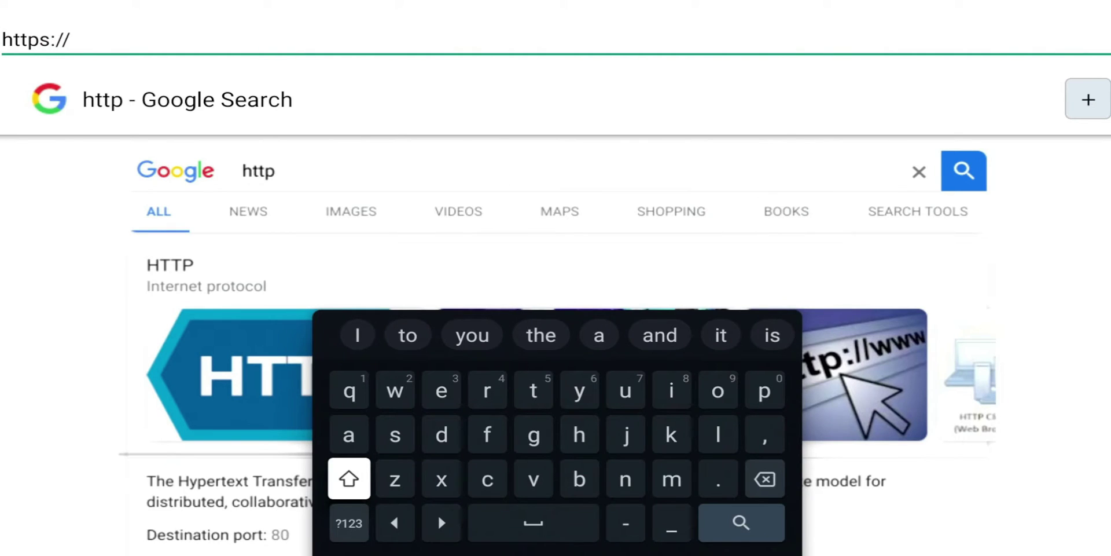
pyautogui.press('Right')
pyautogui.press('Up')
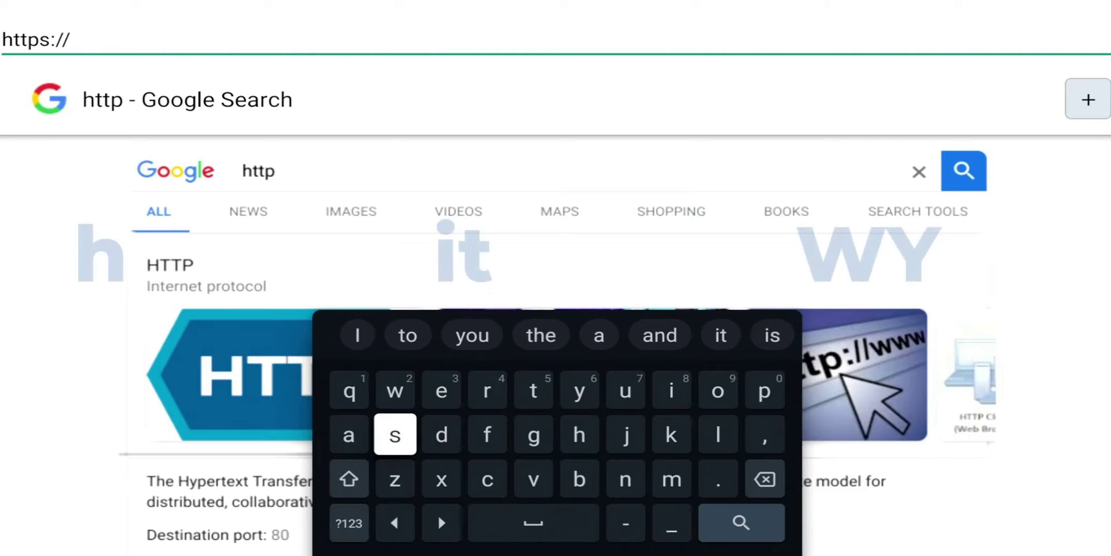
pyautogui.press('Right')
pyautogui.press('Right')
pyautogui.press('Left')
pyautogui.press('Right')
pyautogui.press('Right')
pyautogui.press('Right')
pyautogui.press('Down')
pyautogui.press('Return')
pyautogui.press('Up')
pyautogui.press('Right')
pyautogui.press('Right')
pyautogui.press('Up')
pyautogui.press('Return')
pyautogui.press('Down')
pyautogui.press('Left')
pyautogui.press('Left')
pyautogui.press('Left')
pyautogui.press('Left')
pyautogui.press('Up')
pyautogui.press('Right')
pyautogui.press('Return')
# Add ".ly" to the address so the domain reads bit.ly.
pyautogui.press('Down')
pyautogui.press('Right')
pyautogui.press('Right')
pyautogui.press('Right')
pyautogui.press('Right')
pyautogui.press('Down')
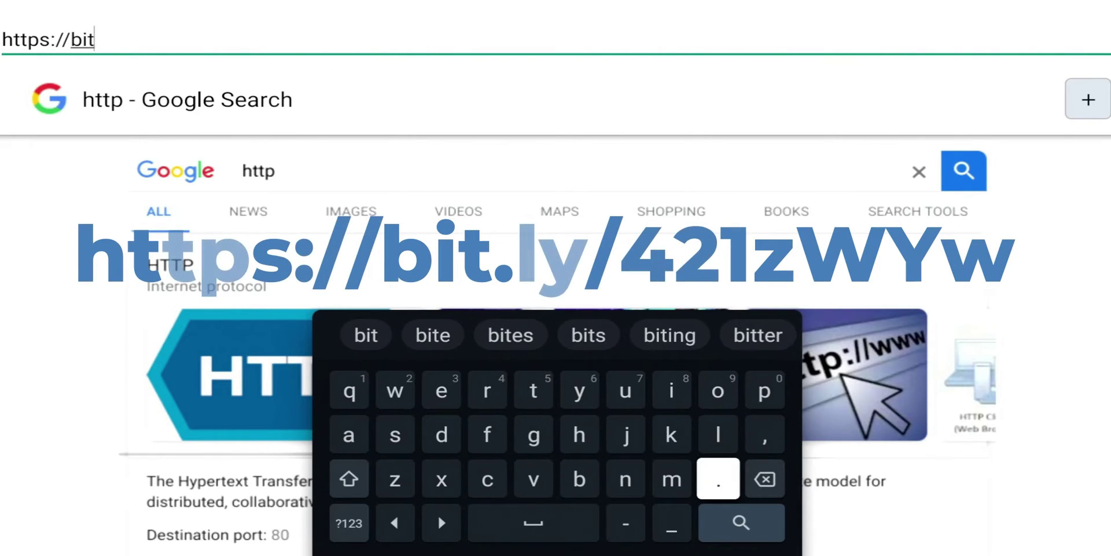
pyautogui.press('Return')
pyautogui.press('Up')
pyautogui.press('Return')
pyautogui.press('Left')
pyautogui.press('Left')
pyautogui.press('Left')
pyautogui.press('Up')
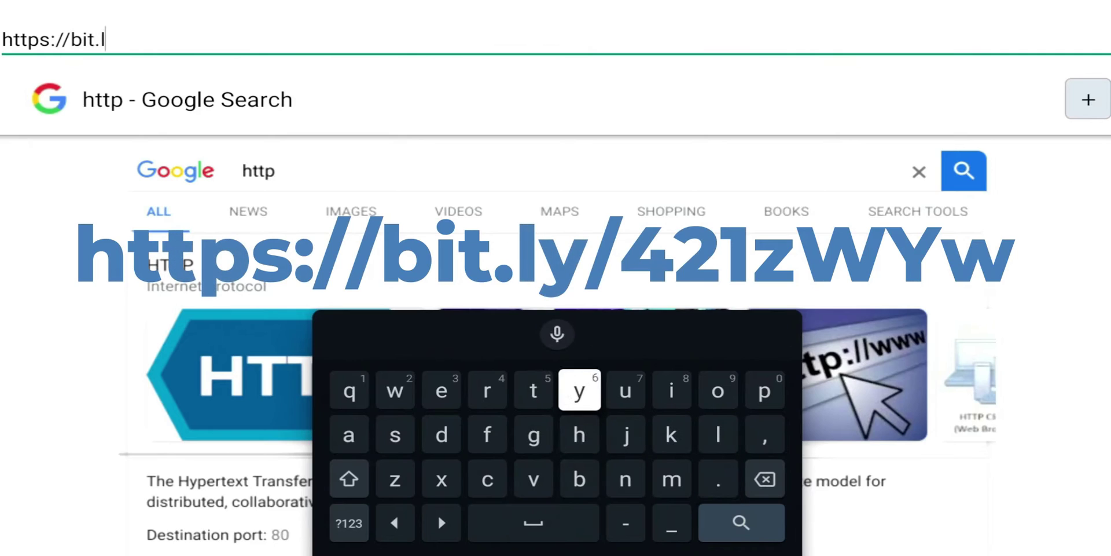
pyautogui.press('Return')
# Add a forward slash after bit.ly in the address.
pyautogui.press('Down')
pyautogui.press('Left')
pyautogui.press('Left')
pyautogui.press('Left')
pyautogui.press('Left')
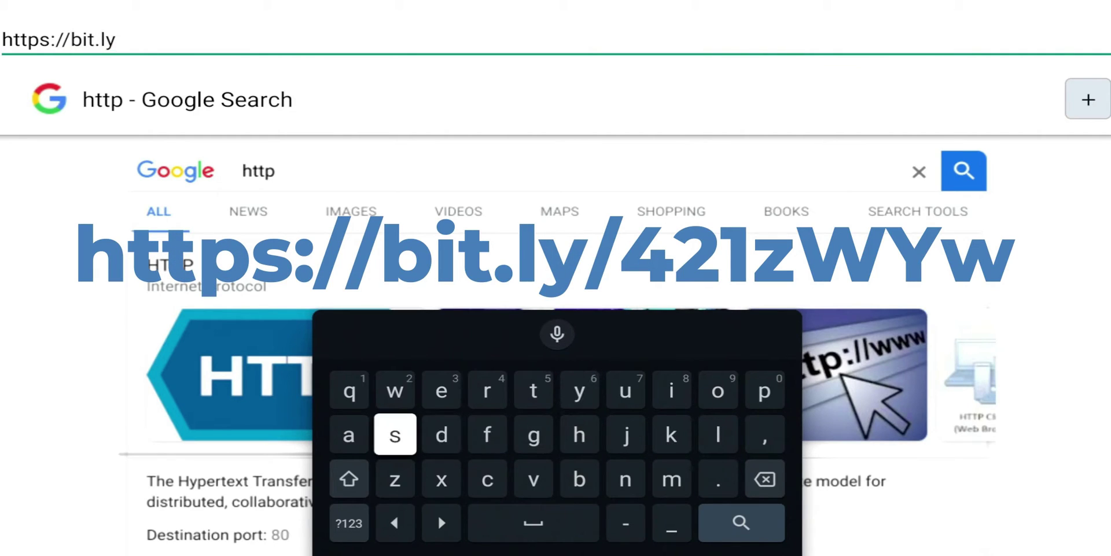
pyautogui.press('Down')
pyautogui.press('Down')
pyautogui.press('Left')
pyautogui.press('Return')
pyautogui.press('Up')
pyautogui.press('Left')
pyautogui.press('Up')
pyautogui.press('Return')
# Enter "421" after the slash in the bit.ly address.
pyautogui.press('Left')
pyautogui.press('Left')
pyautogui.press('Left')
pyautogui.press('Left')
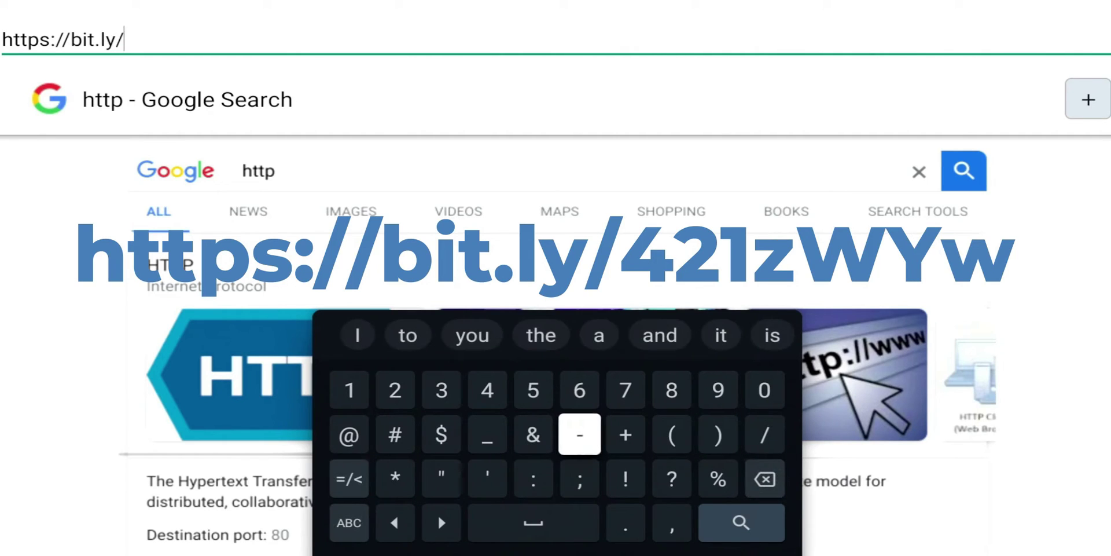
pyautogui.press('Left')
pyautogui.press('Left')
pyautogui.press('Left')
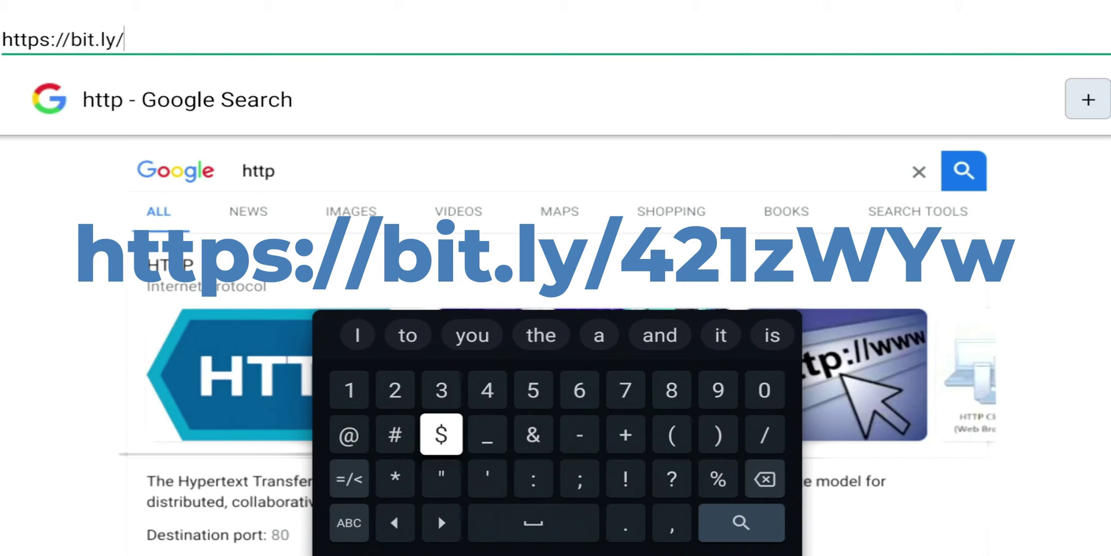
pyautogui.press('Up')
pyautogui.press('Right')
pyautogui.press('Return')
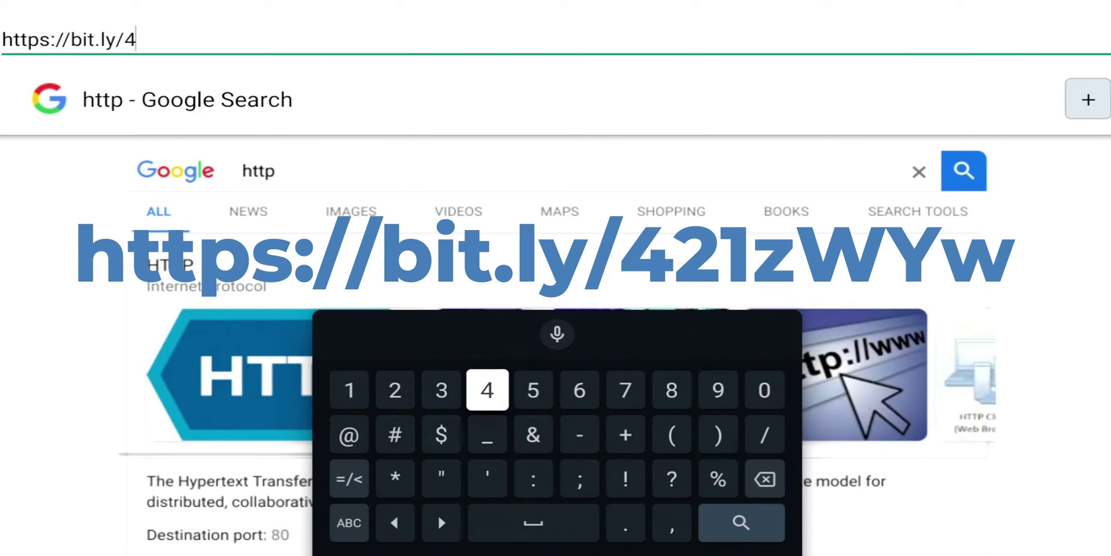
pyautogui.press('Left')
pyautogui.press('Left')
pyautogui.press('Return')
pyautogui.press('Left')
pyautogui.press('Return')
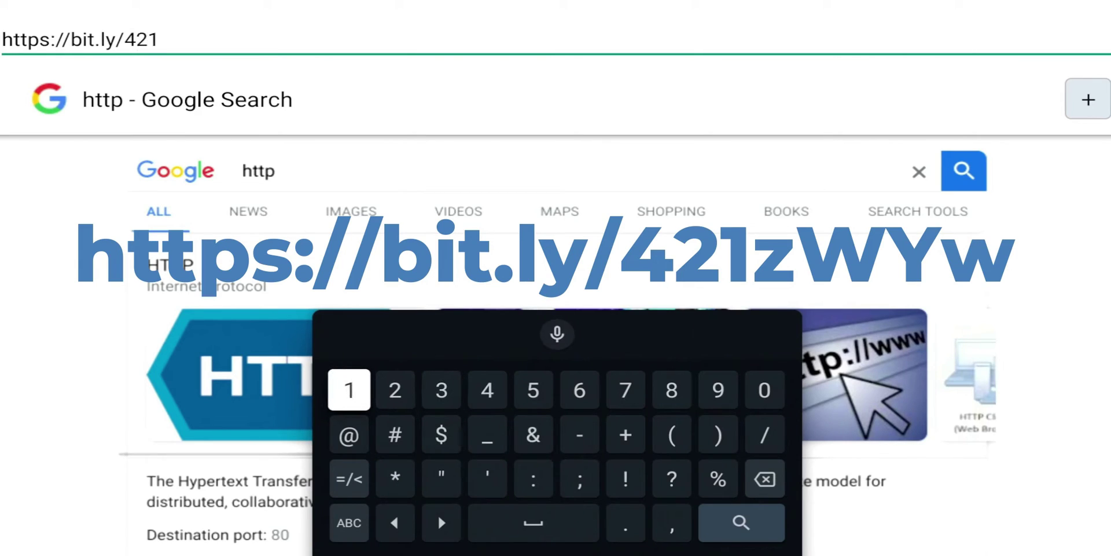
# Append a lowercase "z" and uppercase "WY" to the short link.
pyautogui.press('Down')
pyautogui.press('Down')
pyautogui.press('Down')
pyautogui.press('Return')
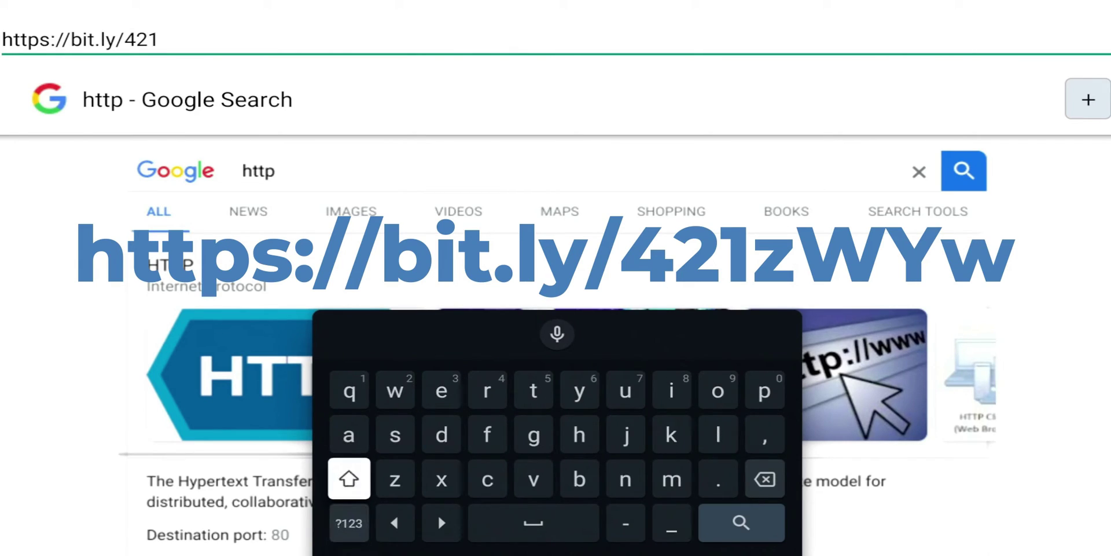
pyautogui.press('Right')
pyautogui.press('Return')
pyautogui.press('Left')
pyautogui.press('Return')
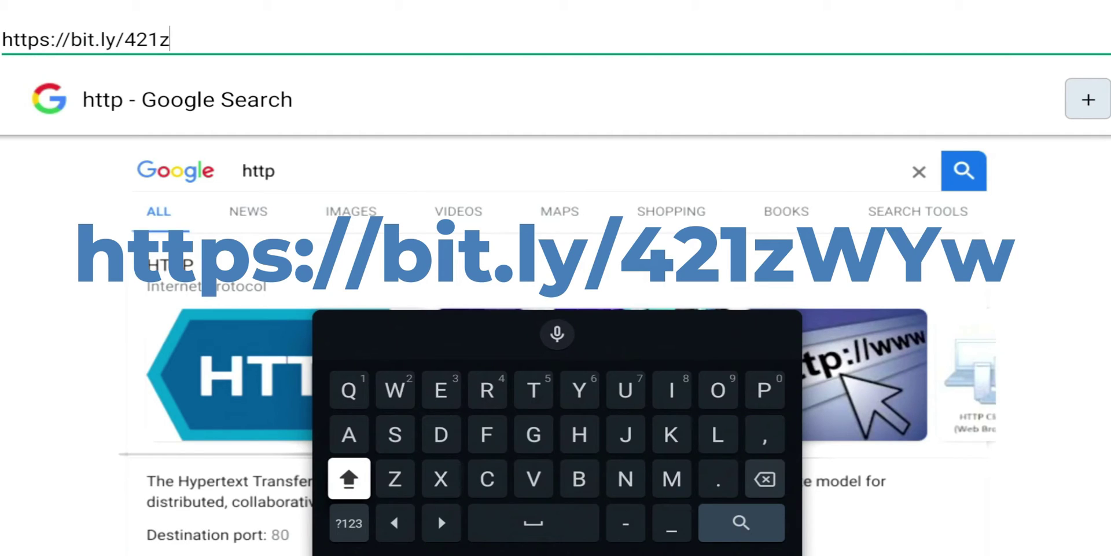
pyautogui.press('Up')
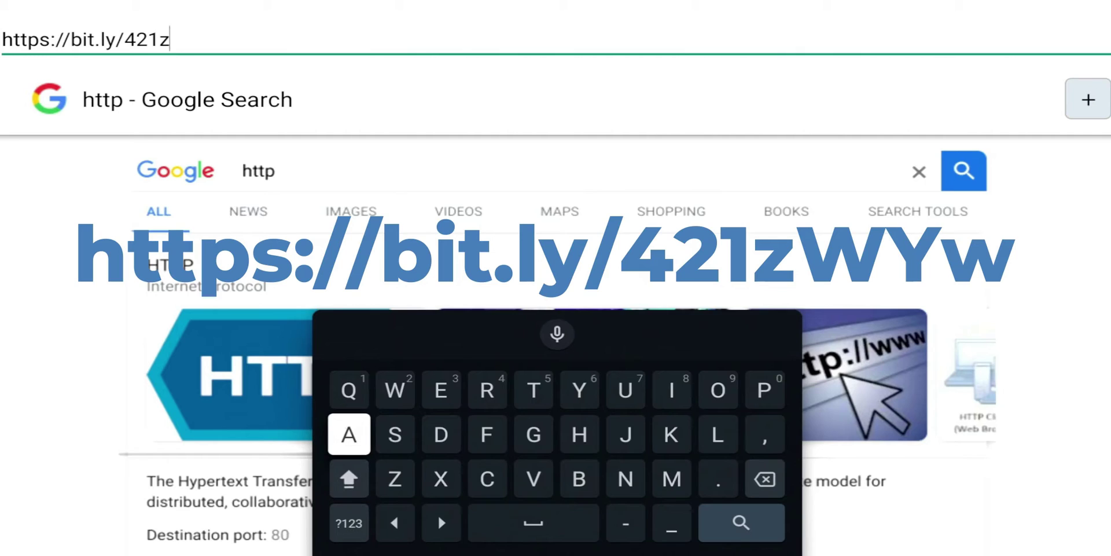
pyautogui.press('Right')
pyautogui.press('Up')
pyautogui.press('Return')
pyautogui.press('Right')
pyautogui.press('Right')
pyautogui.press('Right')
pyautogui.press('Right')
pyautogui.press('Return')
pyautogui.press('Down')
pyautogui.press('Down')
pyautogui.press('Left')
pyautogui.press('Left')
pyautogui.press('Left')
pyautogui.press('Left')
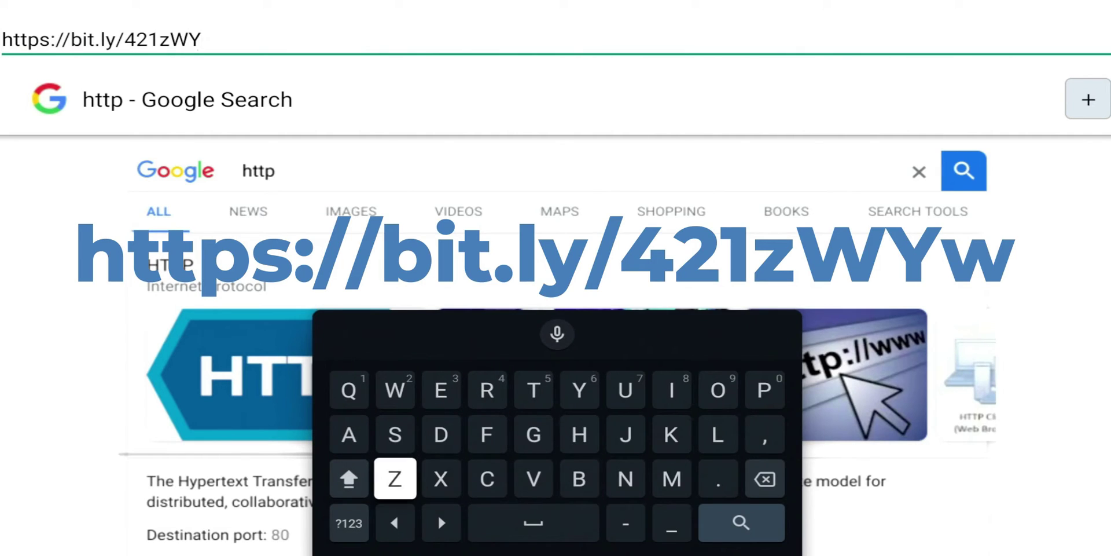
pyautogui.press('Return')
pyautogui.press('Up')
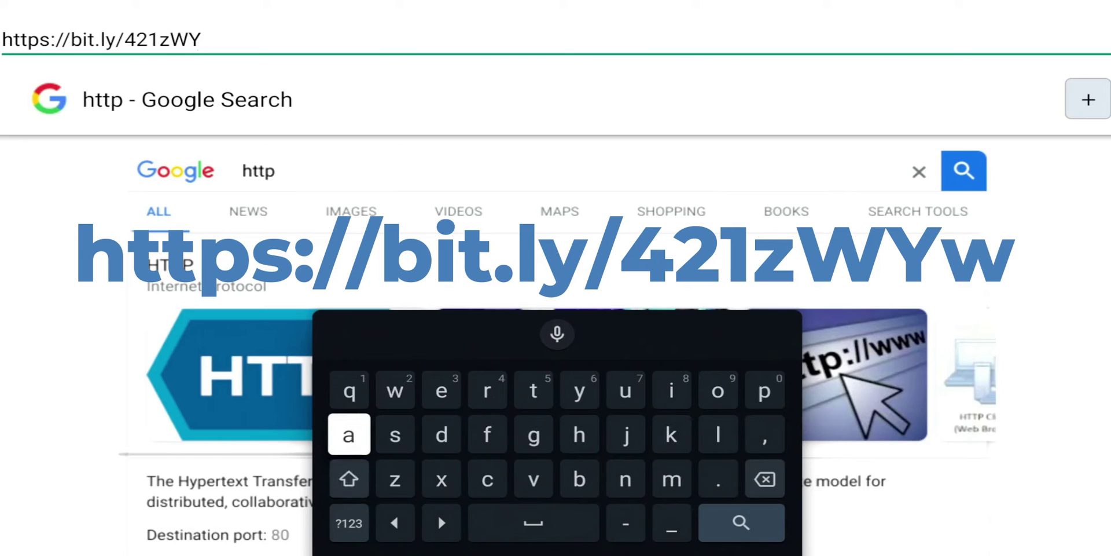
pyautogui.press('Right')
pyautogui.press('Up')
pyautogui.press('Return')
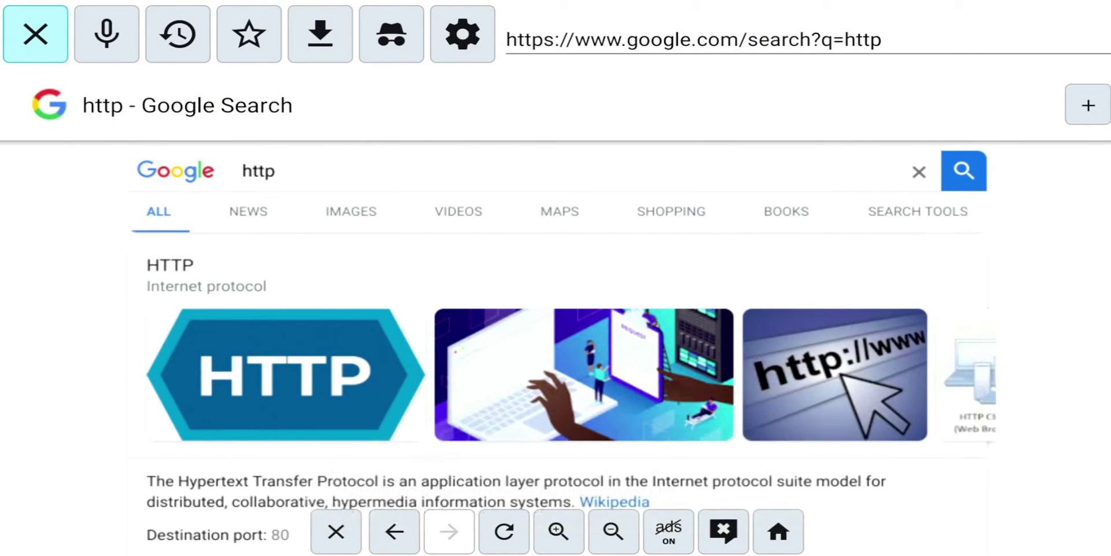
# Open the browser's downloads and start installing Downloader by AFTVnews_1.4.4_Apkpure.apk.
pyautogui.press('Right')
pyautogui.press('Right')
pyautogui.press('Right')
pyautogui.press('Right')
pyautogui.press('Return')
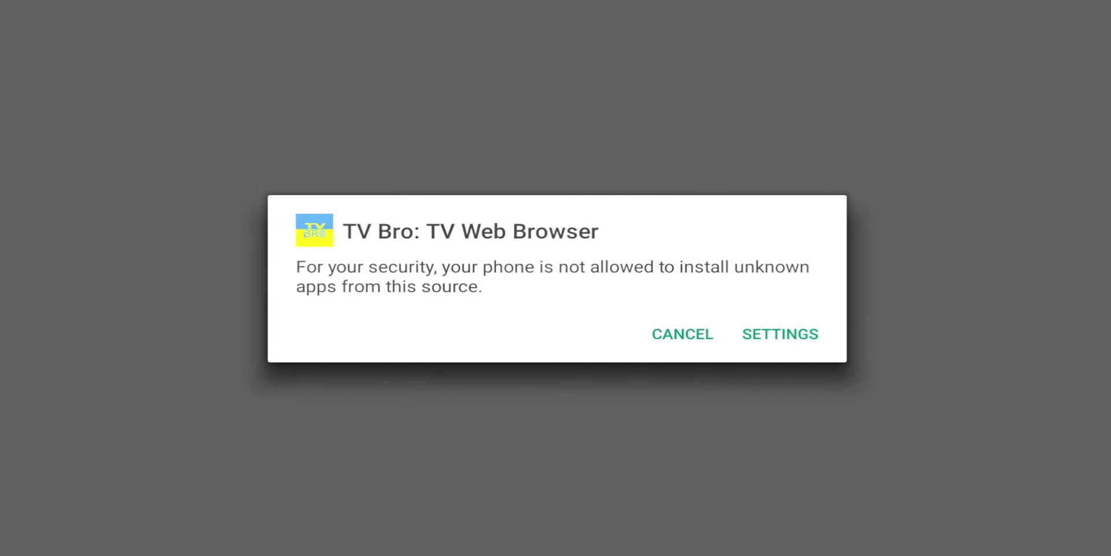
# Go to the unknown-apps settings from the security prompt and allow TV Bro: TV Web Browser to install apps.
pyautogui.press('XF86AudioLowerVolume')
pyautogui.press('Right')
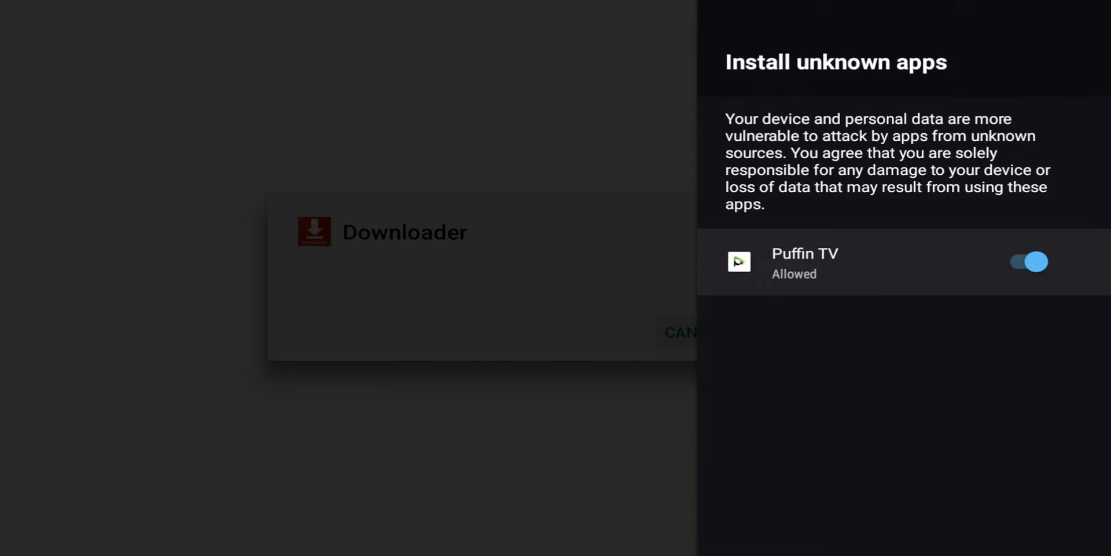
pyautogui.press('Return')
pyautogui.press('Return')
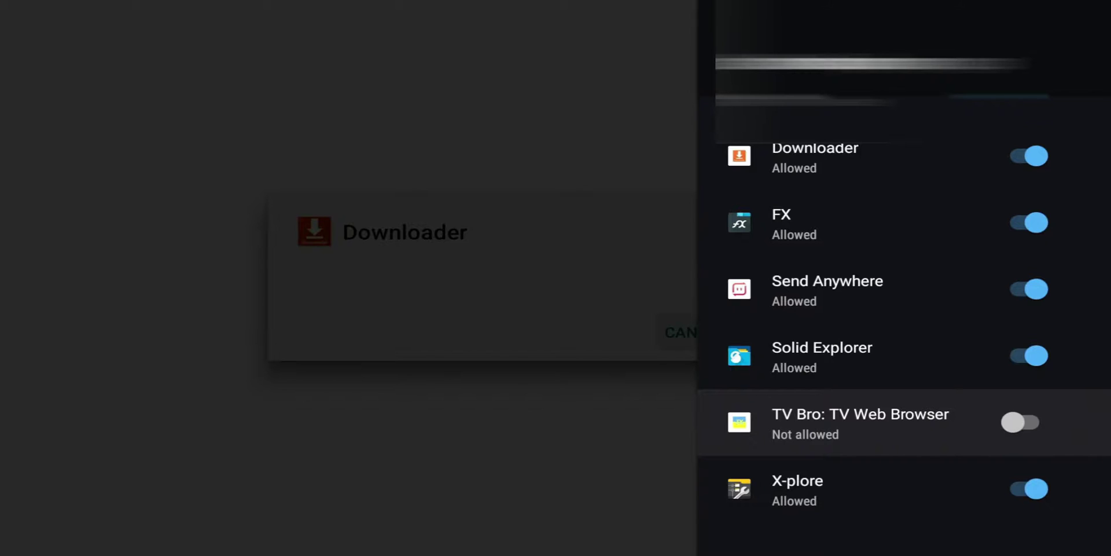
pyautogui.press('Return')
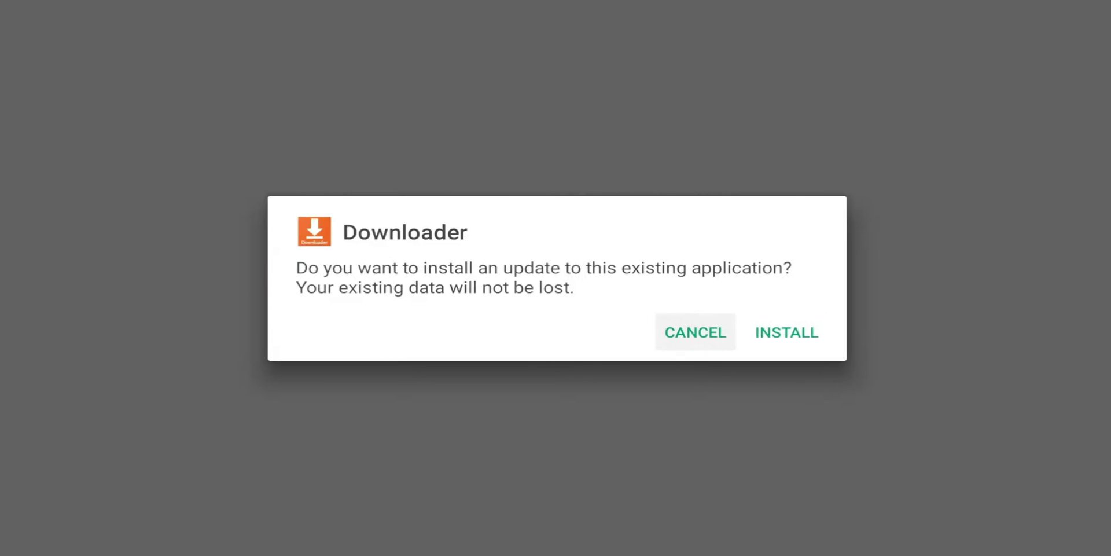
# Install the Downloader update over the existing app and close the installer without opening the app.
pyautogui.press('Right')
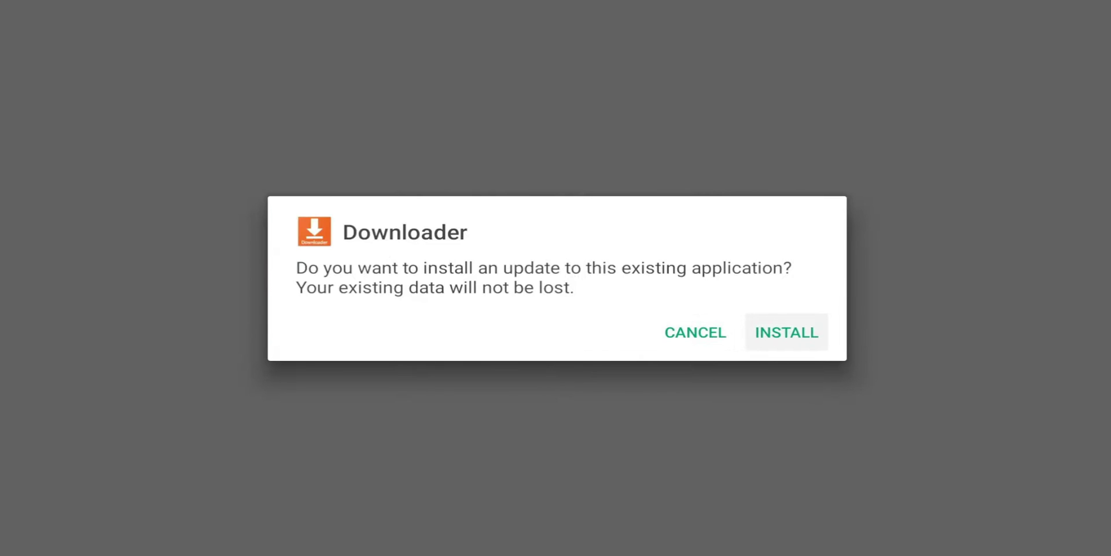
pyautogui.press('Return')
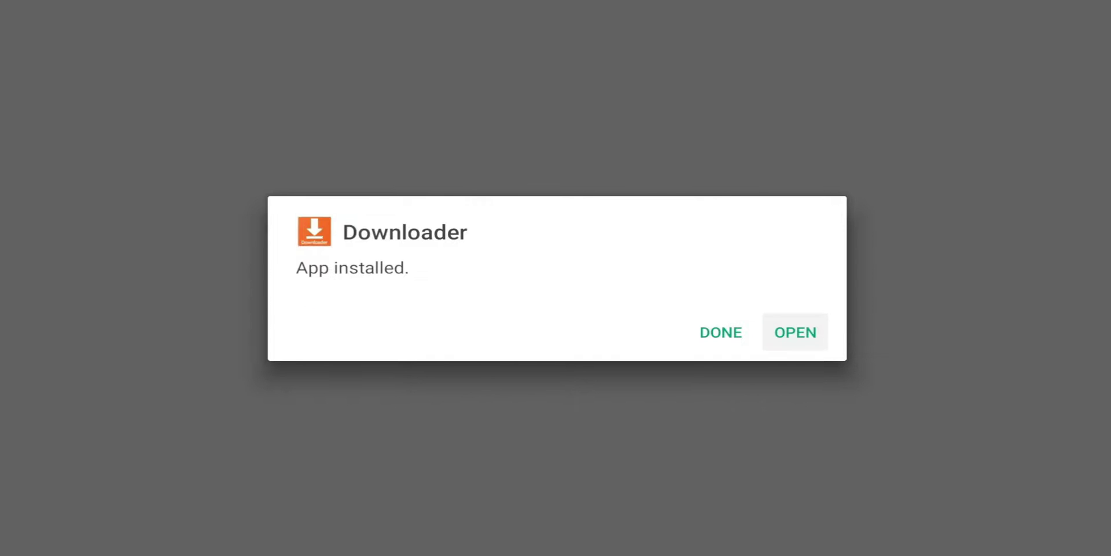
pyautogui.press('Left')
pyautogui.press('Right')
pyautogui.press('Left')
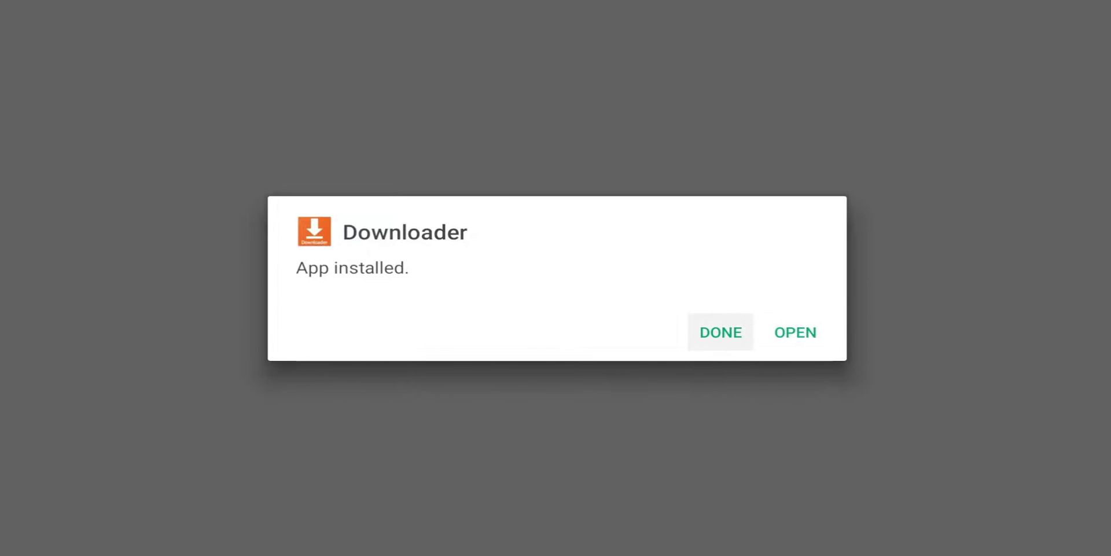
pyautogui.press('Return')
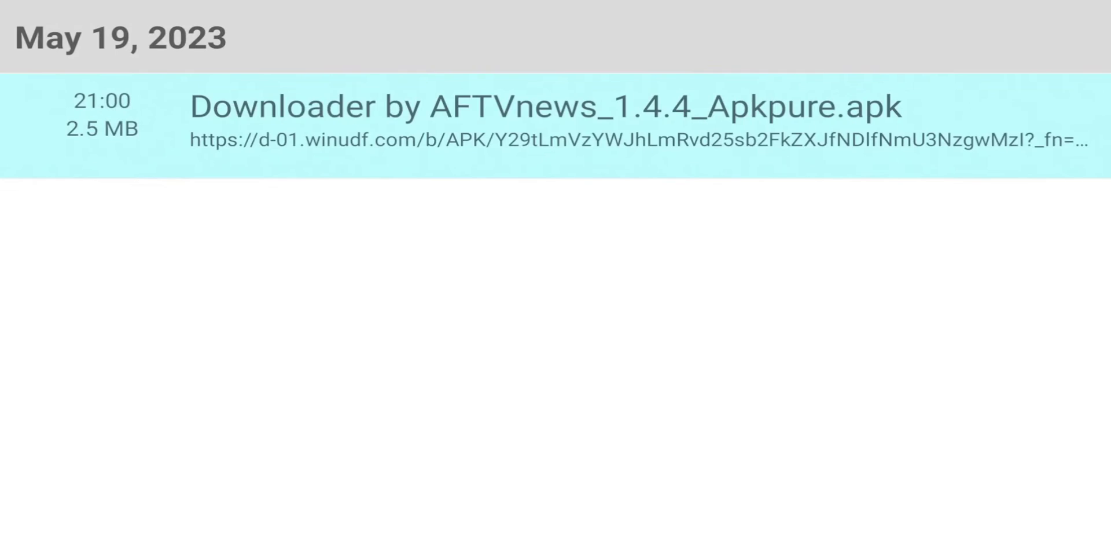
# Return to the home screen and launch Downloader from the full apps list.
pyautogui.press('Home')
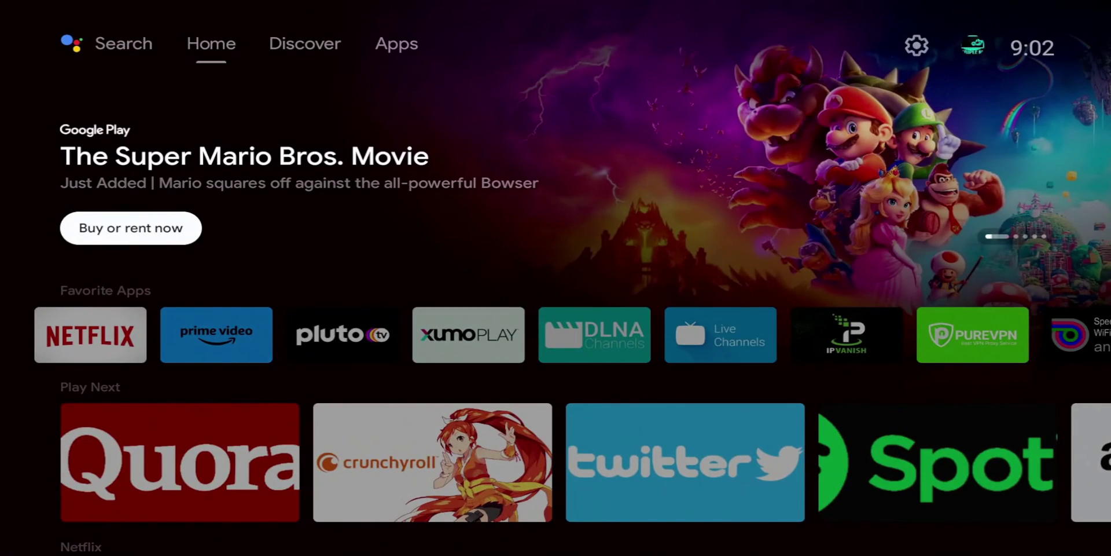
pyautogui.press('Up')
pyautogui.press('Right')
pyautogui.press('Right')
pyautogui.press('Down')
pyautogui.press('Down')
pyautogui.press('Down')
pyautogui.press('Down')
pyautogui.press('Right')
pyautogui.press('Right')
pyautogui.press('Right')
pyautogui.press('Right')
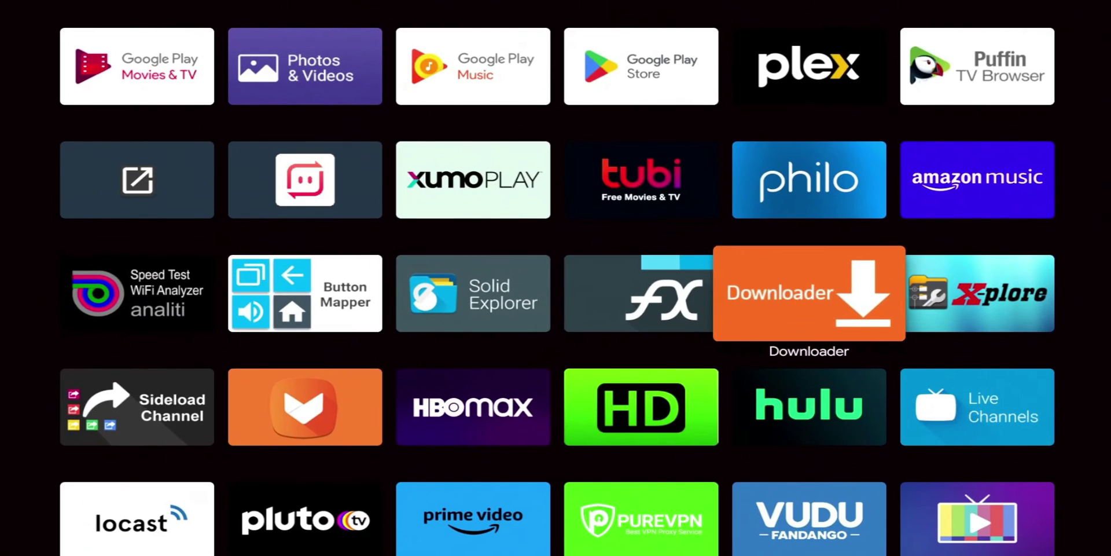
pyautogui.press('Return')
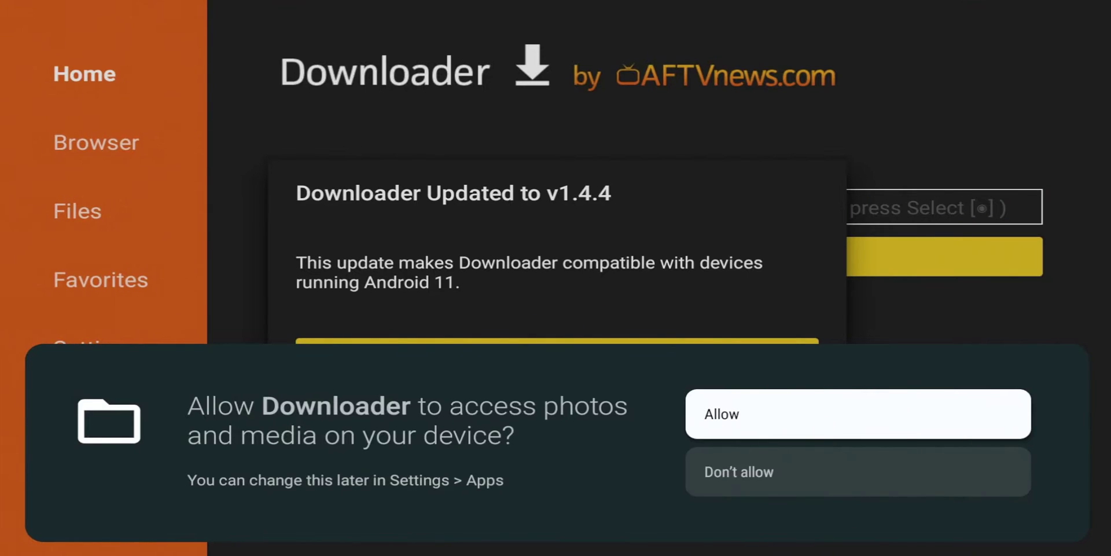
# Allow Downloader to access photos and media, dismiss its update notice, and exit to the home screen.
pyautogui.press('Return')
pyautogui.press('Return')
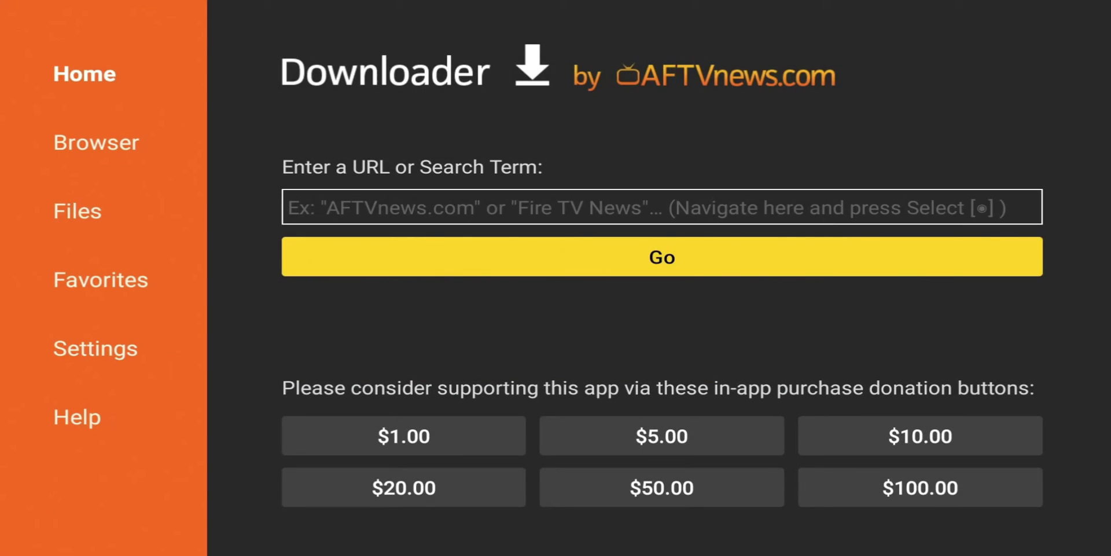
pyautogui.press('Escape')
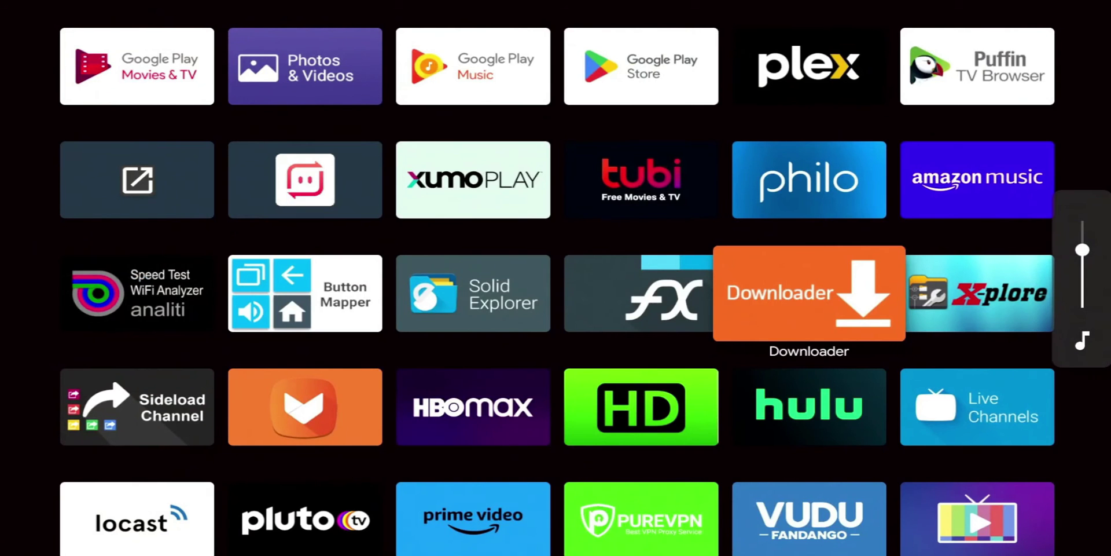
pyautogui.press('Escape')
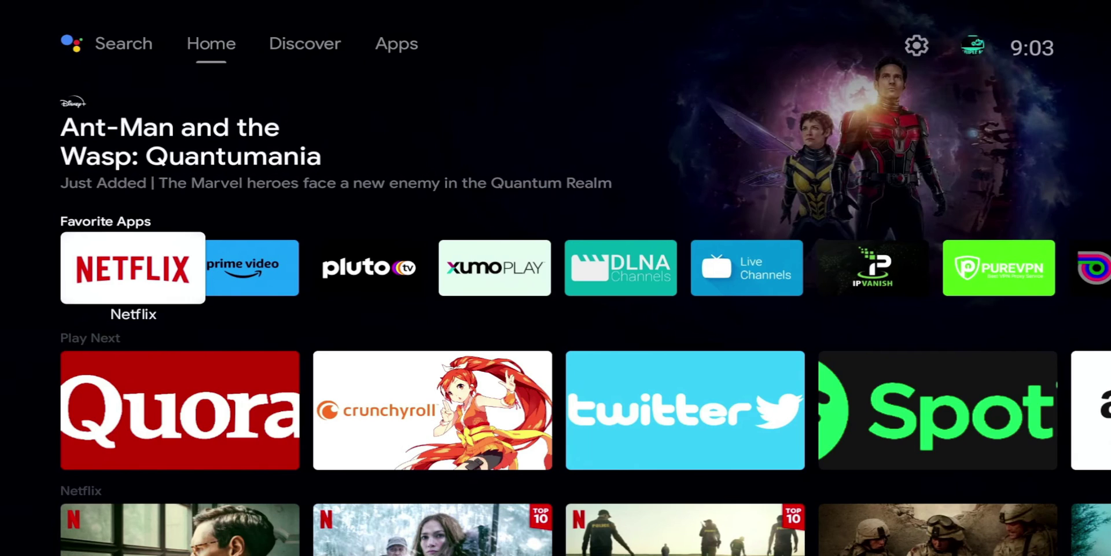
pyautogui.press('Right')
pyautogui.press('Right')
pyautogui.press('Right')
pyautogui.press('Right')
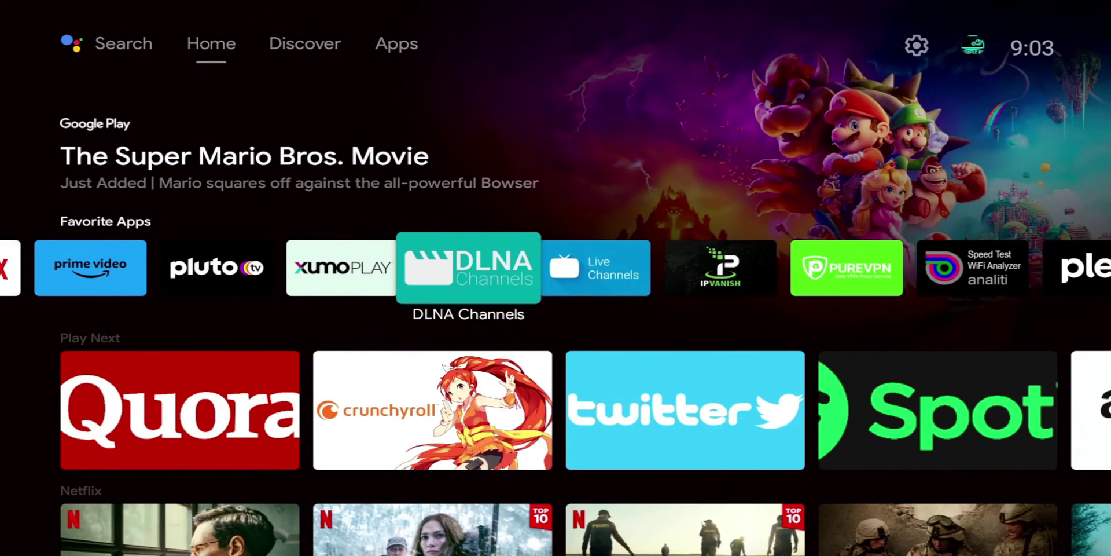
pyautogui.press('Right')
pyautogui.press('Right')
pyautogui.press('Right')
pyautogui.press('Right')
pyautogui.press('Right')
pyautogui.press('Right')
pyautogui.press('Right')
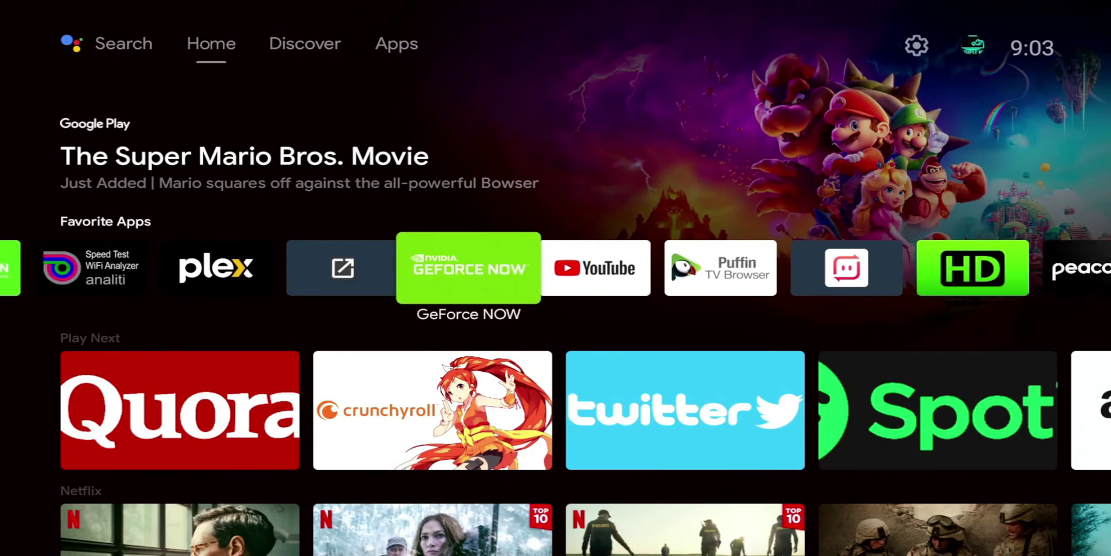
pyautogui.press('Right')
pyautogui.press('Right')
pyautogui.press('Right')
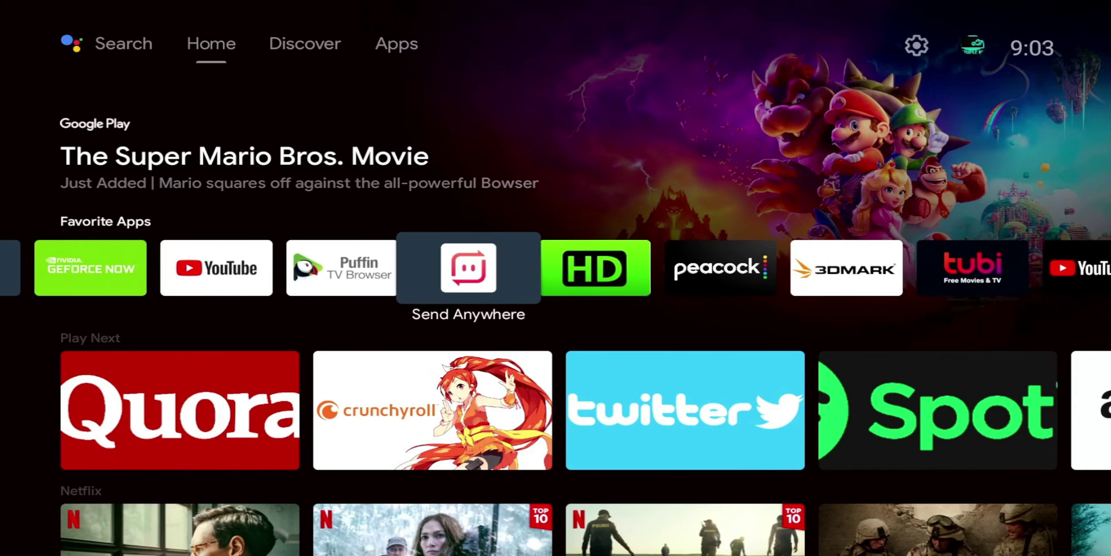
pyautogui.press('Right')
pyautogui.press('Right')
pyautogui.press('Right')
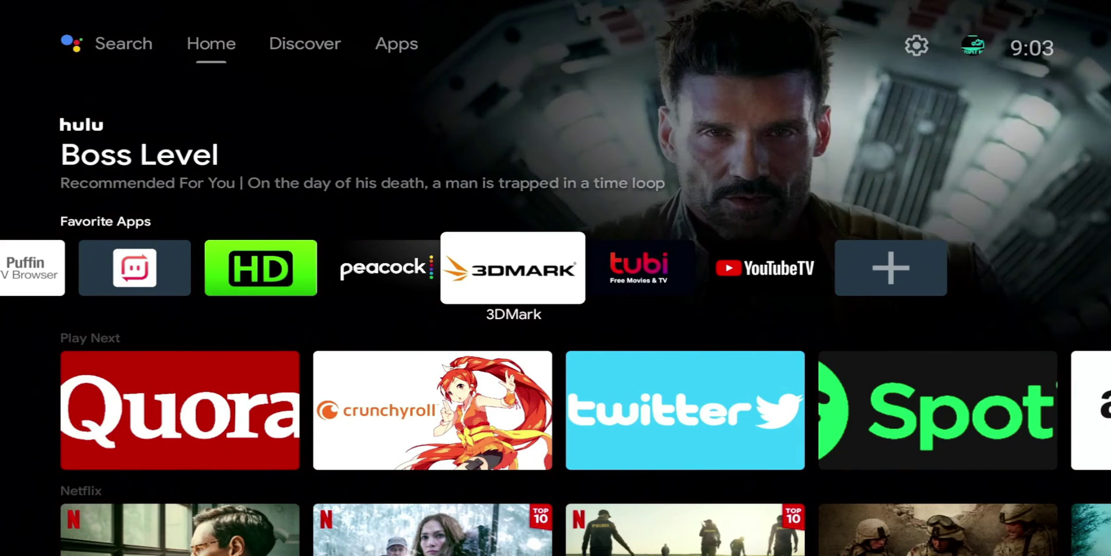
pyautogui.press('XF86AudioRaiseVolume')
pyautogui.press('Left')
pyautogui.press('Left')
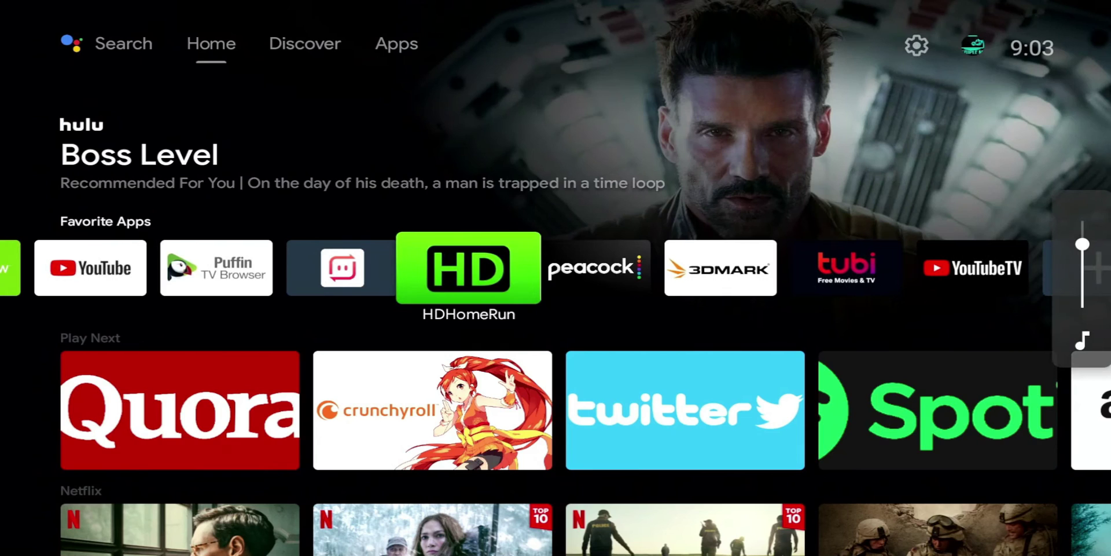
pyautogui.press('Left')
pyautogui.press('Left')
pyautogui.press('Left')
pyautogui.press('Left')
pyautogui.press('Left')
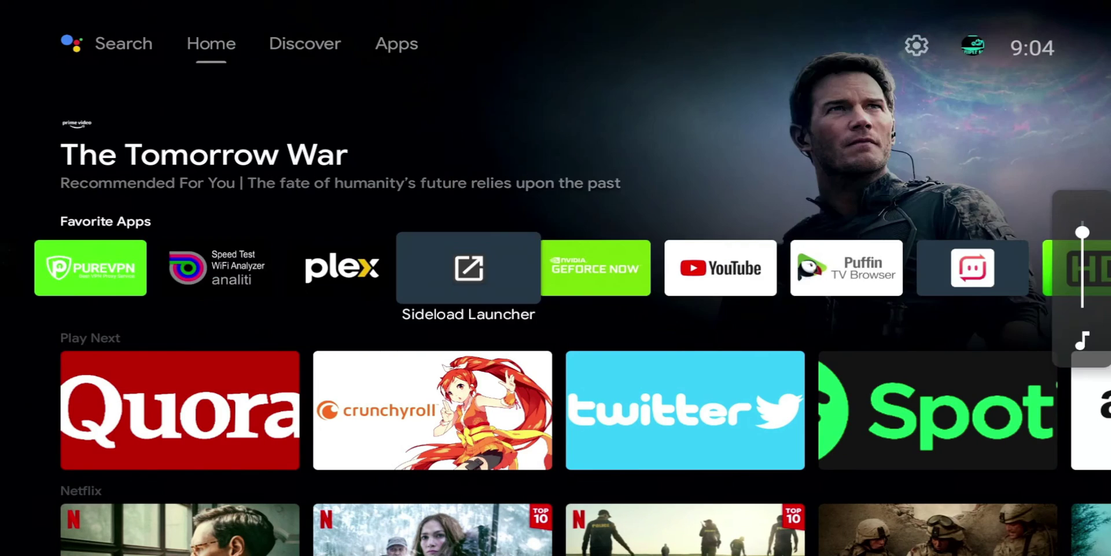
pyautogui.press('XF86AudioRaiseVolume')
pyautogui.press('Left')
pyautogui.press('Left')
pyautogui.press('Left')
pyautogui.press('Left')
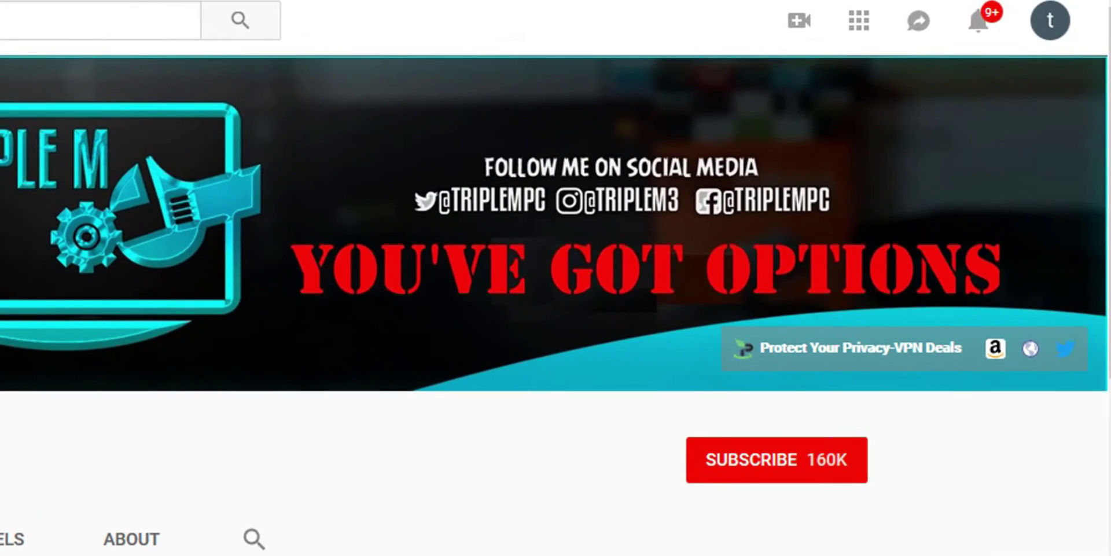
# Switch to the channel page on YouTube, subscribe to the channel and turn on its notification bell.
pyautogui.click(770, 474)
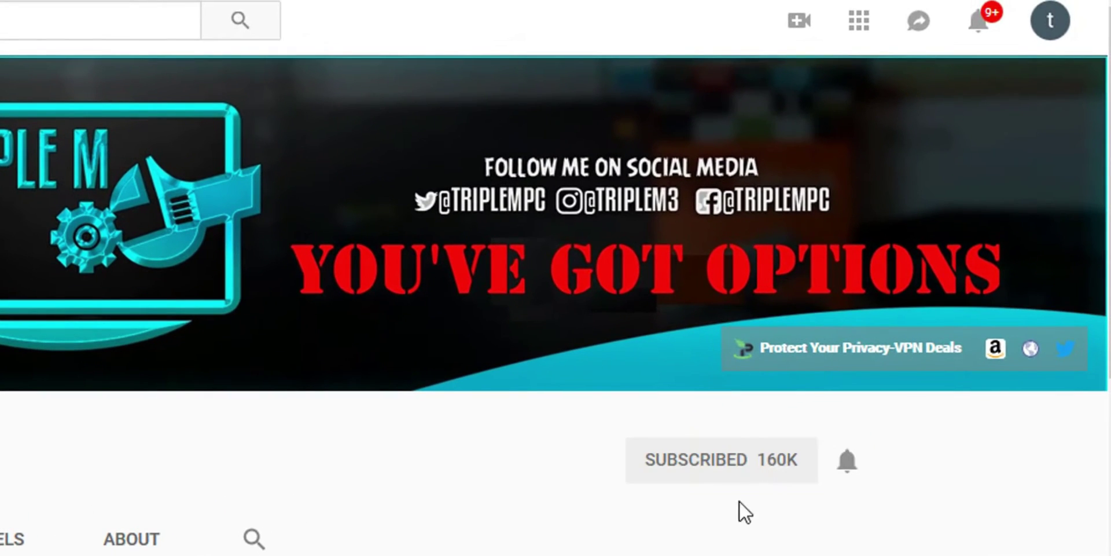
pyautogui.click(847, 472)
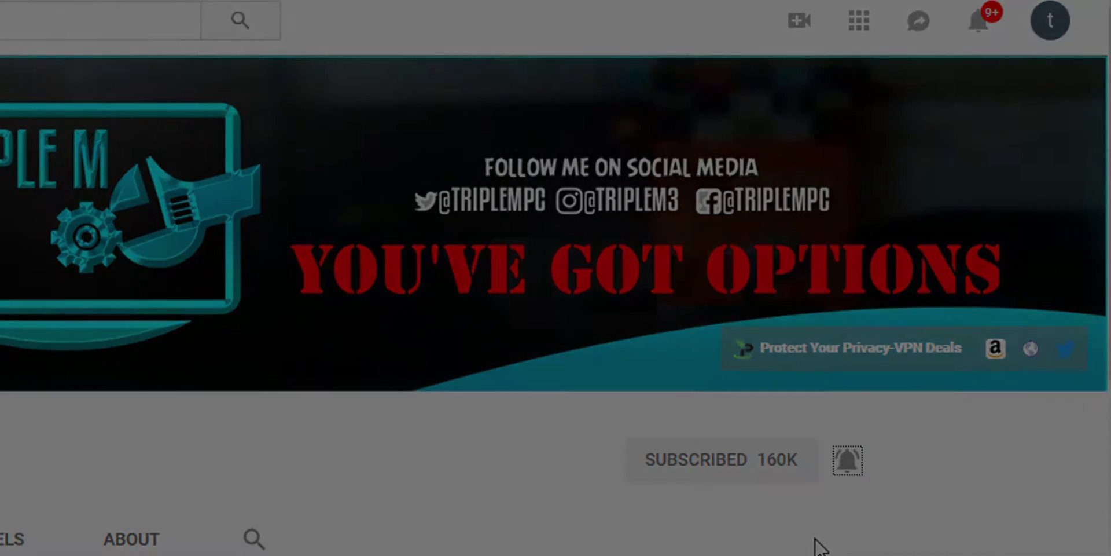